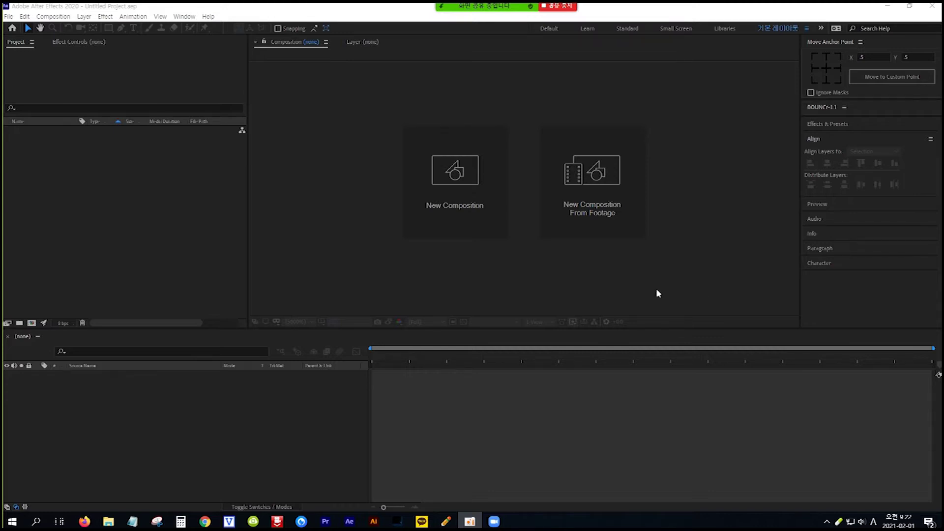
- Create a composition named "손글씨 쓰는 모션" using the HDTV 1080 29.97 preset
click(460, 173)
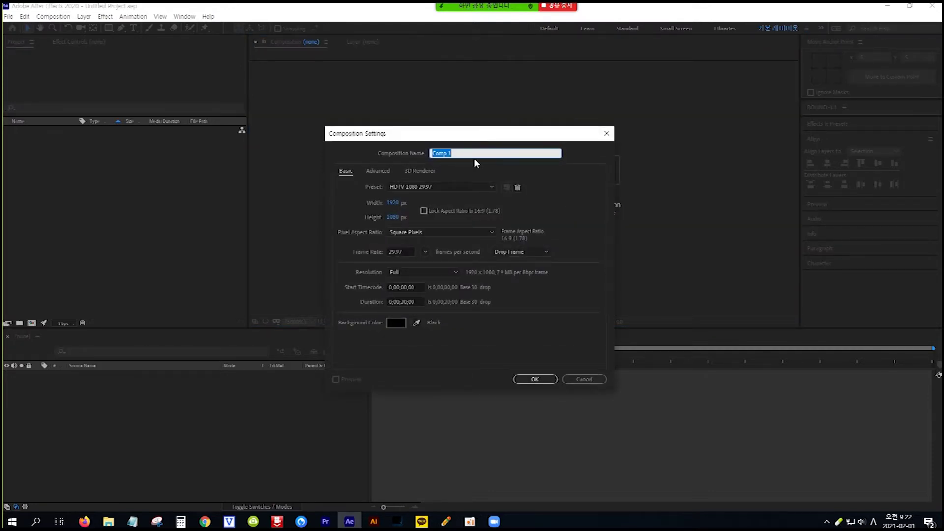
key(Hangul)
text(흔들)
text(리는)
text(쓰는 )
text(모션)
key(Return)
click(491, 187)
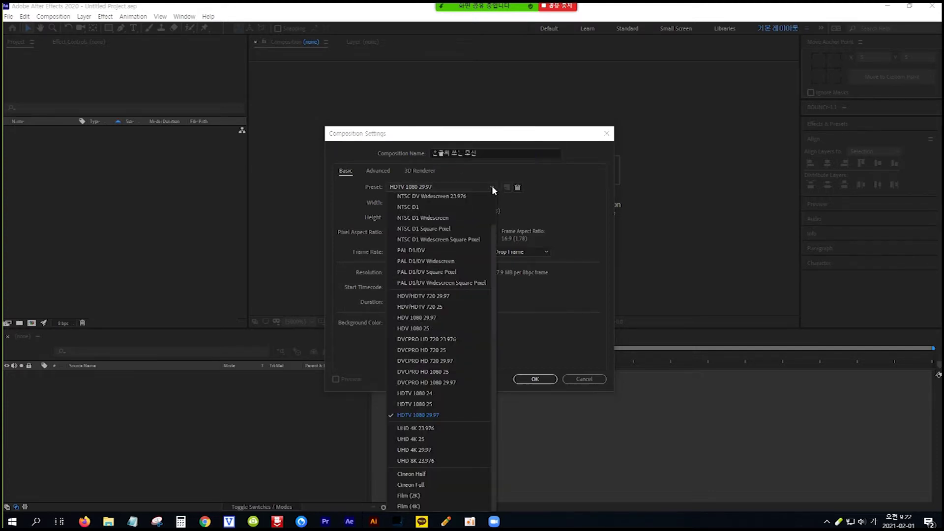
click(453, 415)
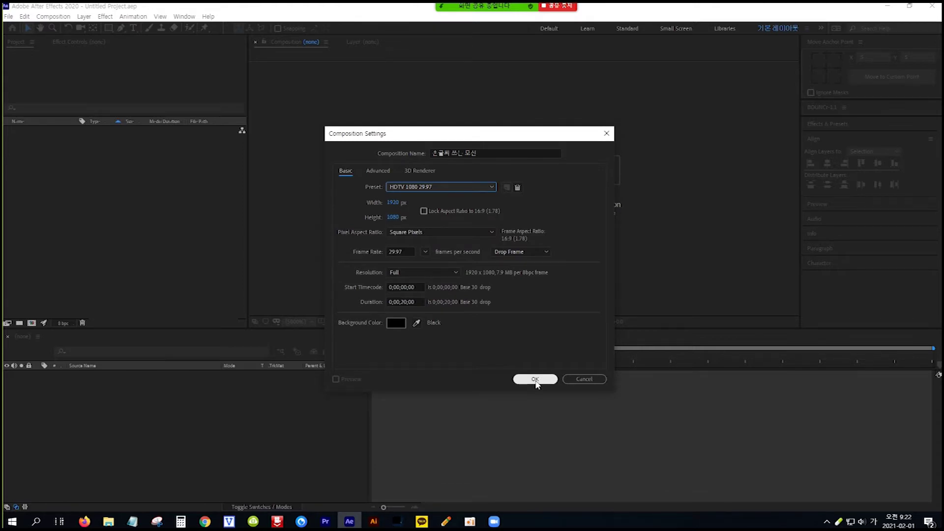
click(535, 380)
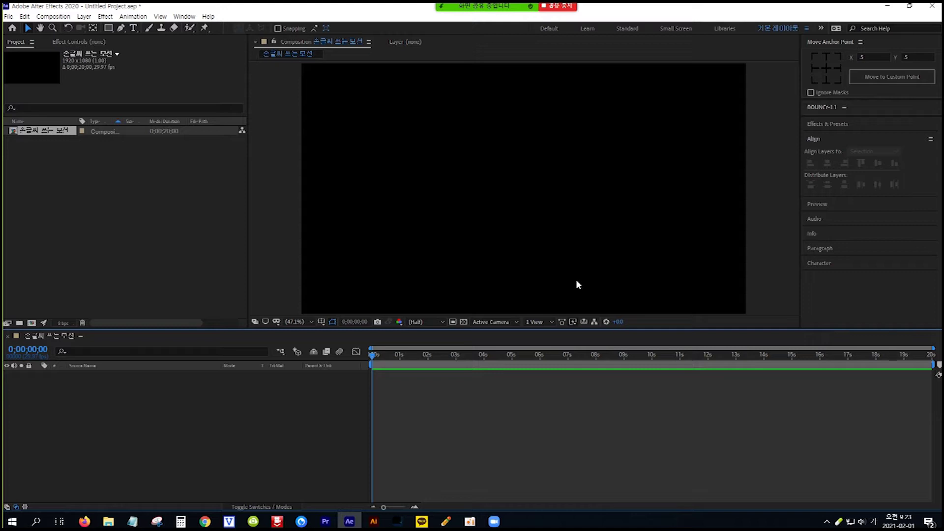
- Add a new solid layer to the composition at 1920 x 1080 px with the colour white (FFFFFF)
click(85, 17)
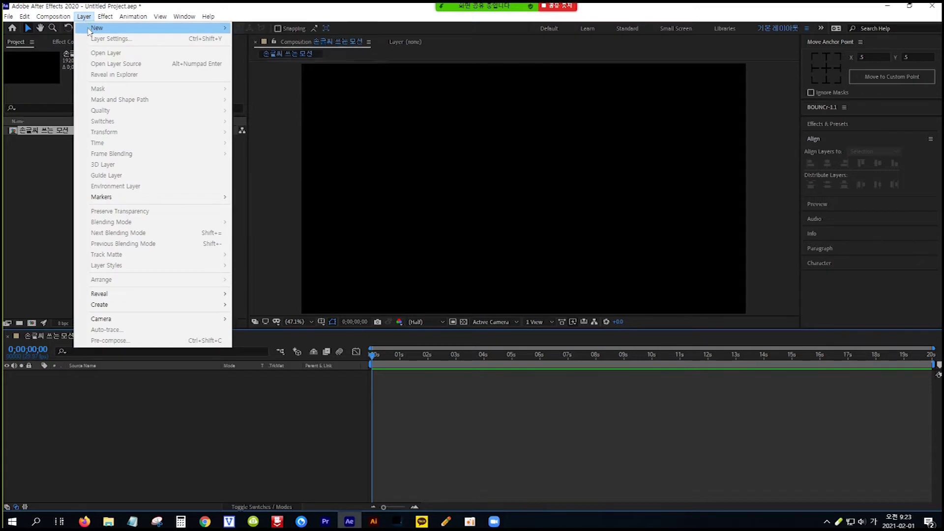
mouse_move(155, 28)
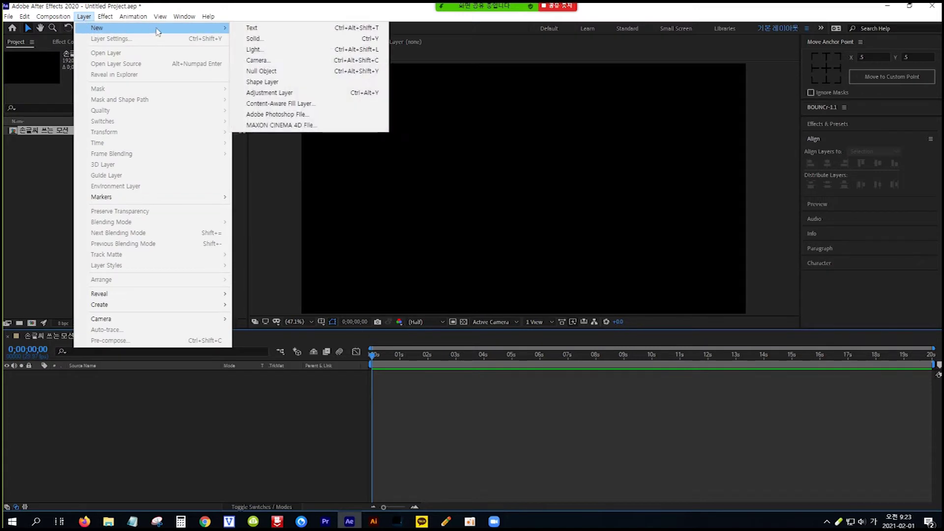
click(289, 40)
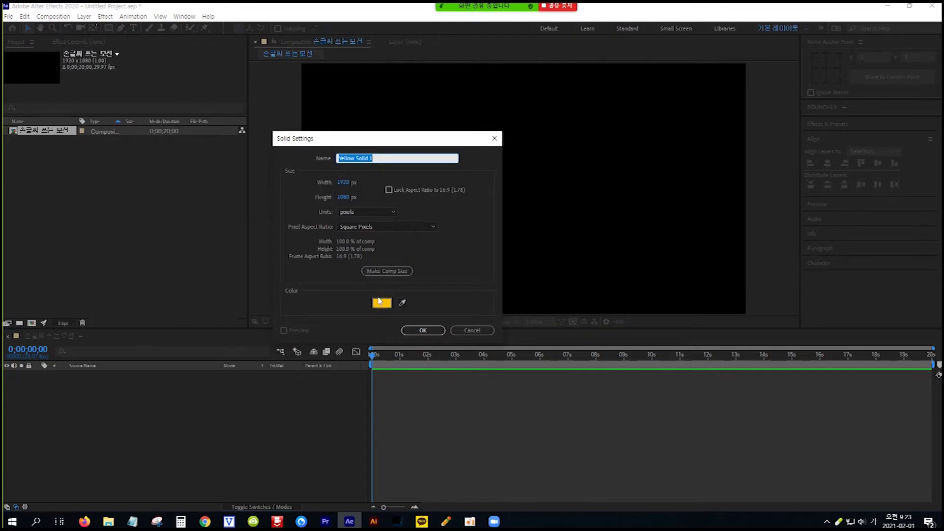
click(379, 301)
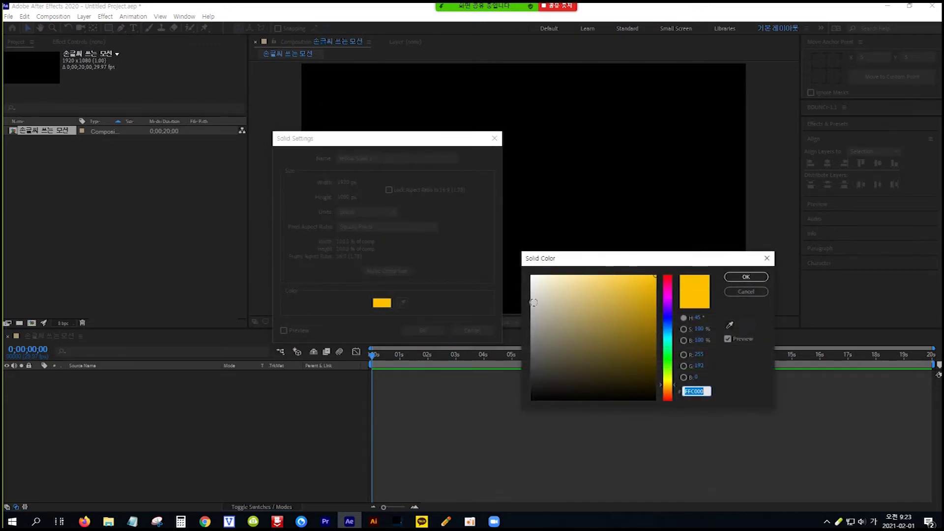
click(531, 276)
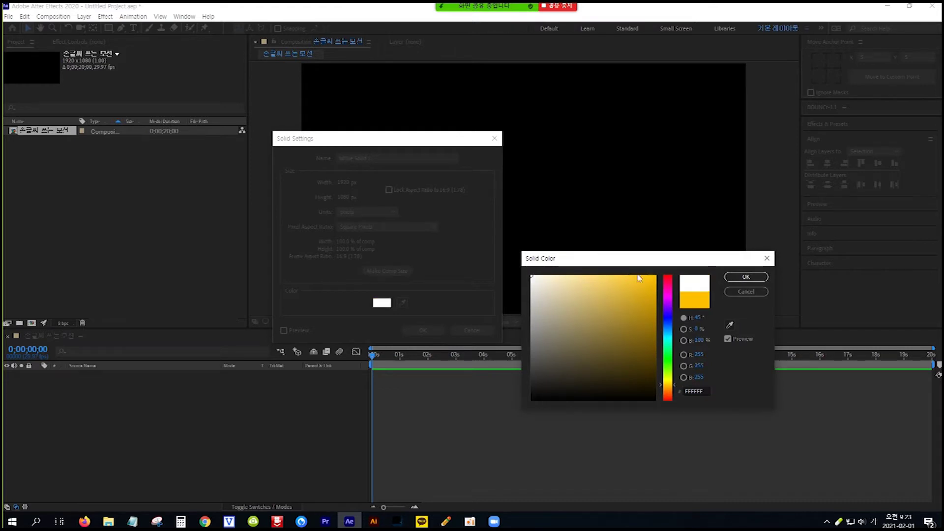
click(747, 277)
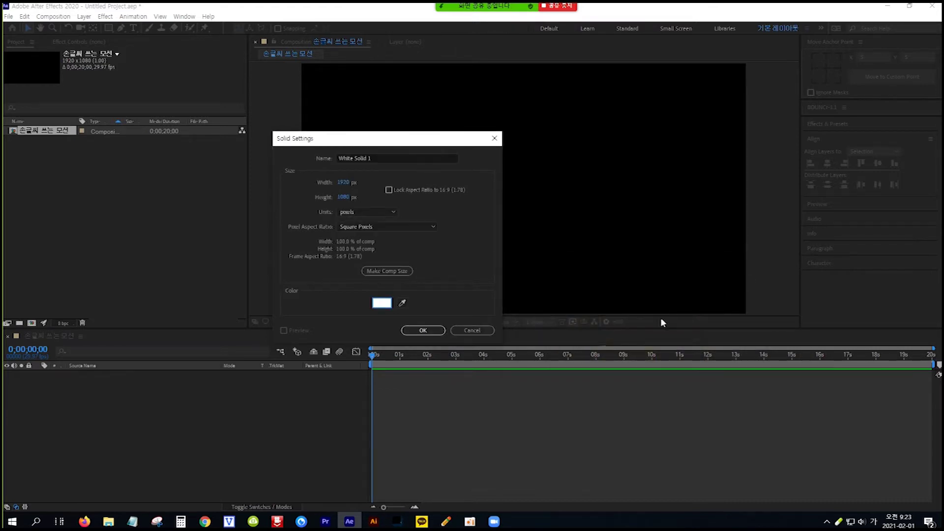
click(437, 333)
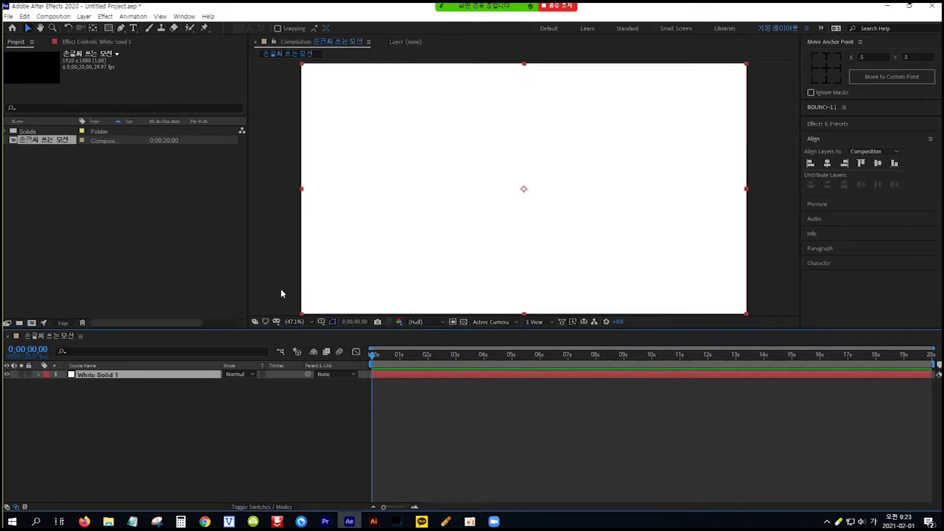
- Search the effects for the word GRID copied from the Notepad window, and apply the Generate category's Grid effect to White Solid 1
key(alt+Tab)
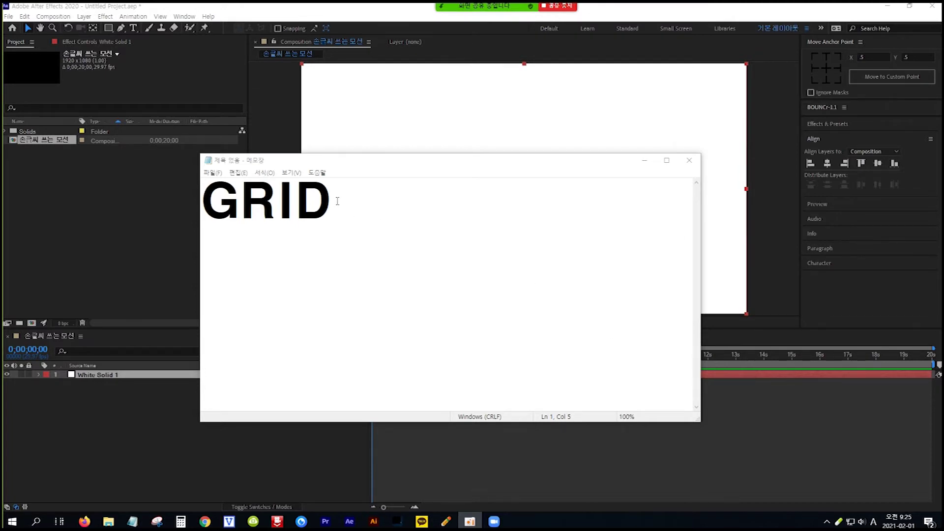
key(ctrl+a)
key(ctrl+c)
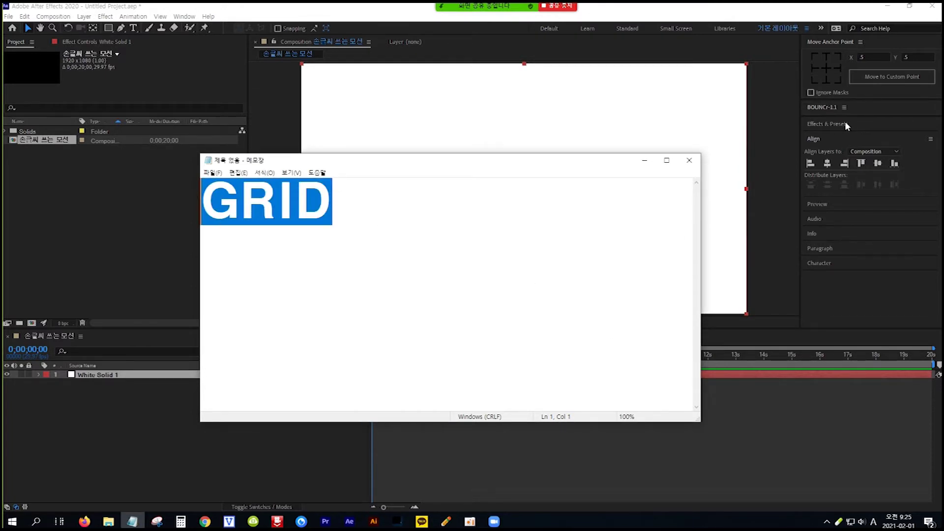
click(845, 123)
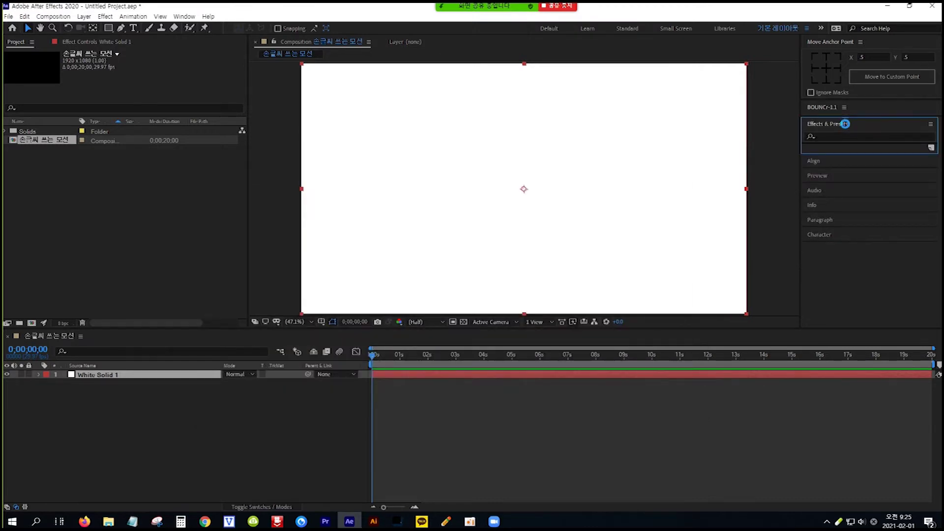
click(841, 137)
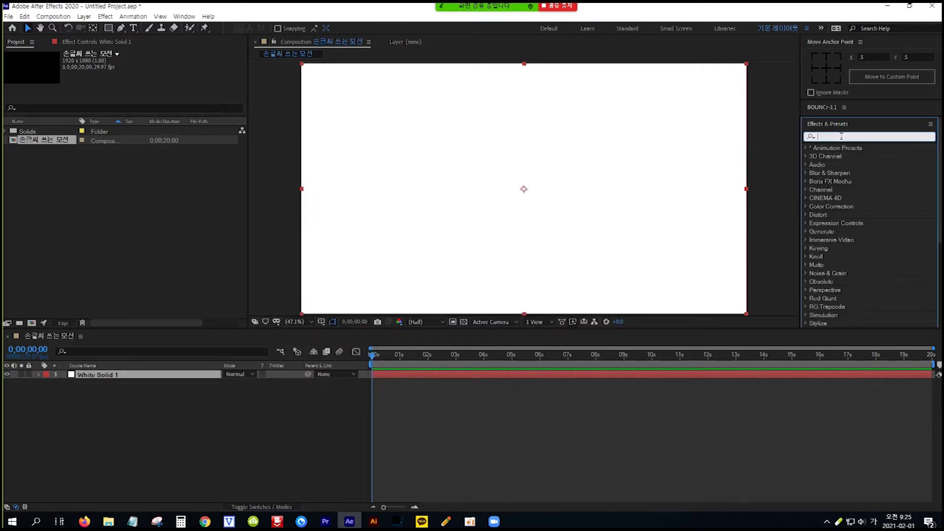
key(ctrl+v)
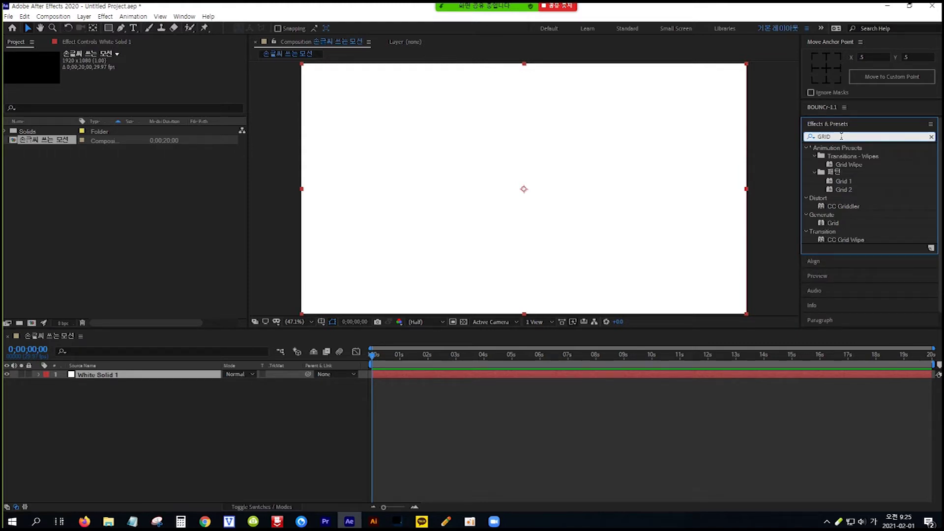
click(834, 223)
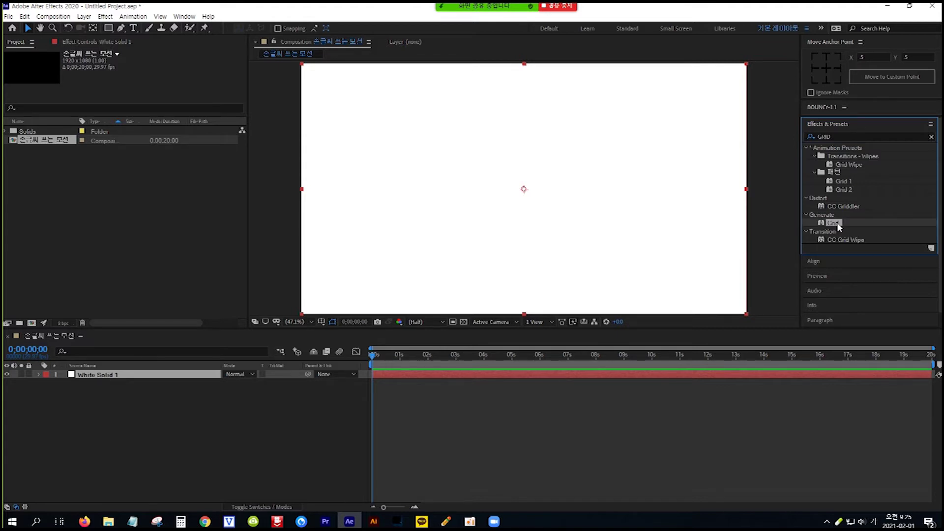
drag(837, 222, 189, 375)
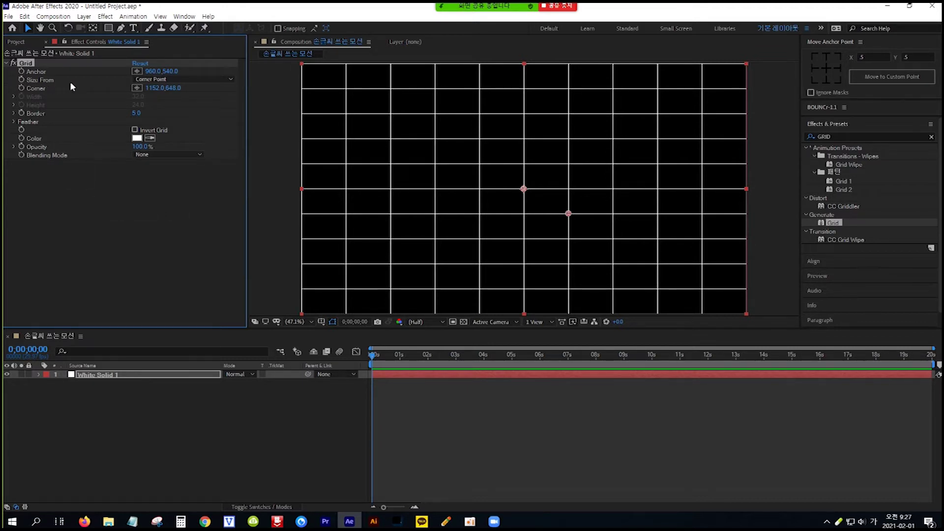
- Size the Grid effect from Width & Height Sliders, with width and height both set to 30
click(225, 80)
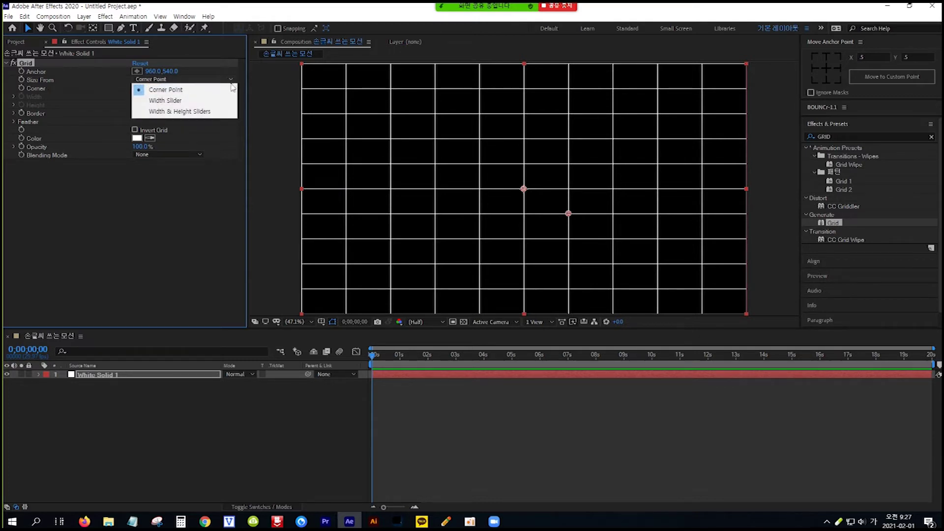
click(224, 112)
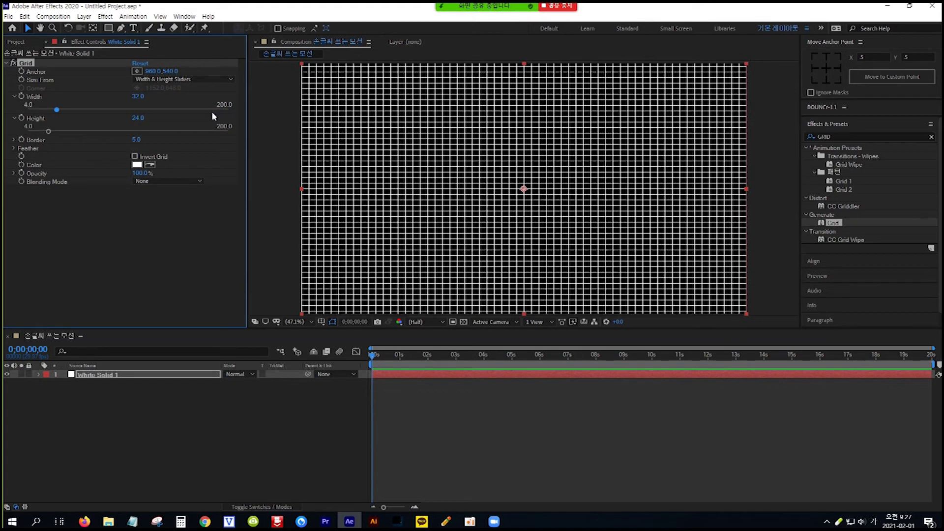
click(138, 96)
text(30)
key(Return)
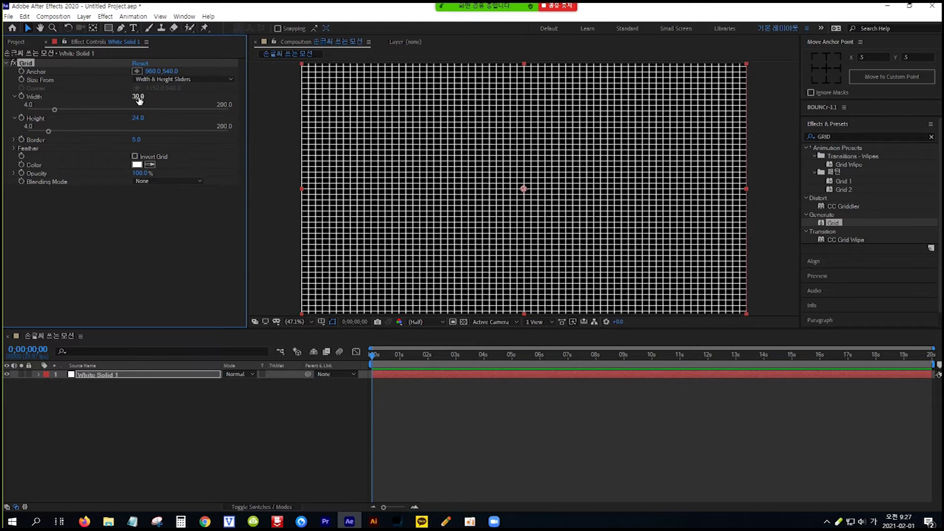
click(140, 119)
text(30)
key(Return)
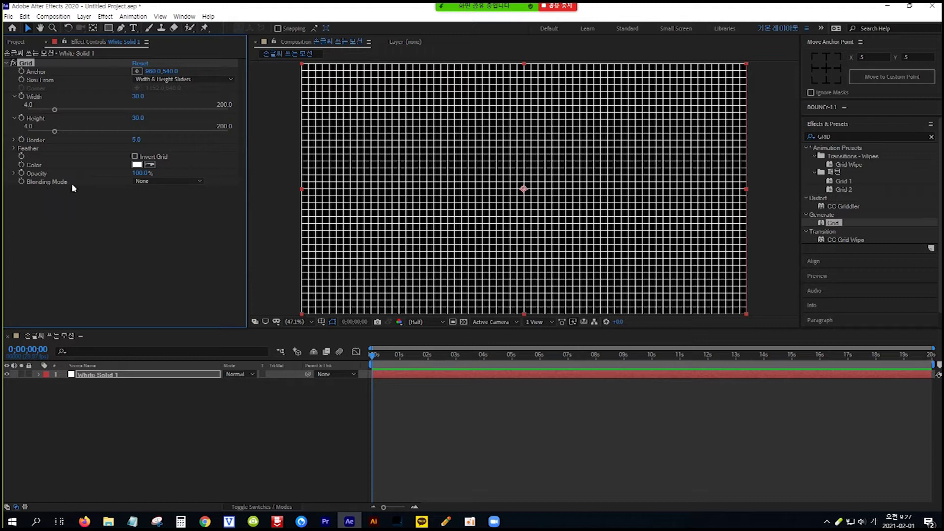
- Set the Grid effect's blending mode to Multiply and its colour to light grey E3E3E3
click(201, 181)
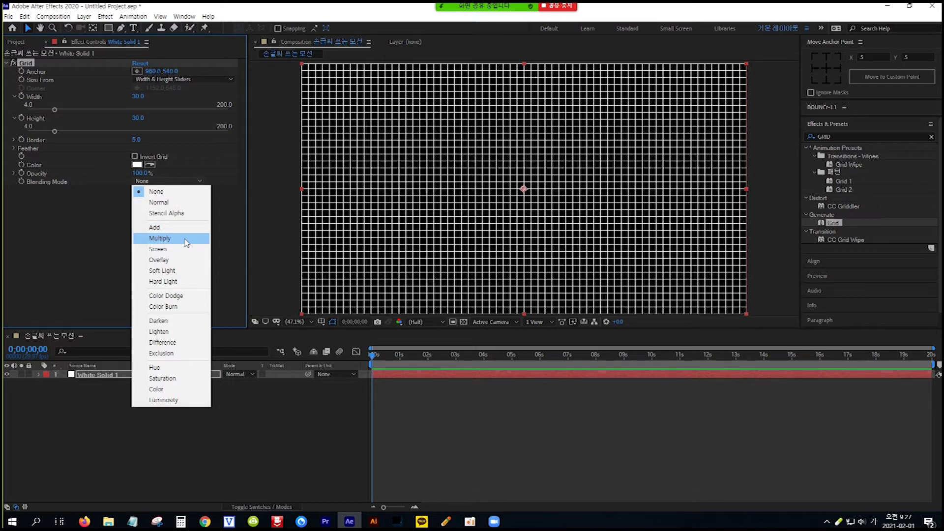
click(160, 238)
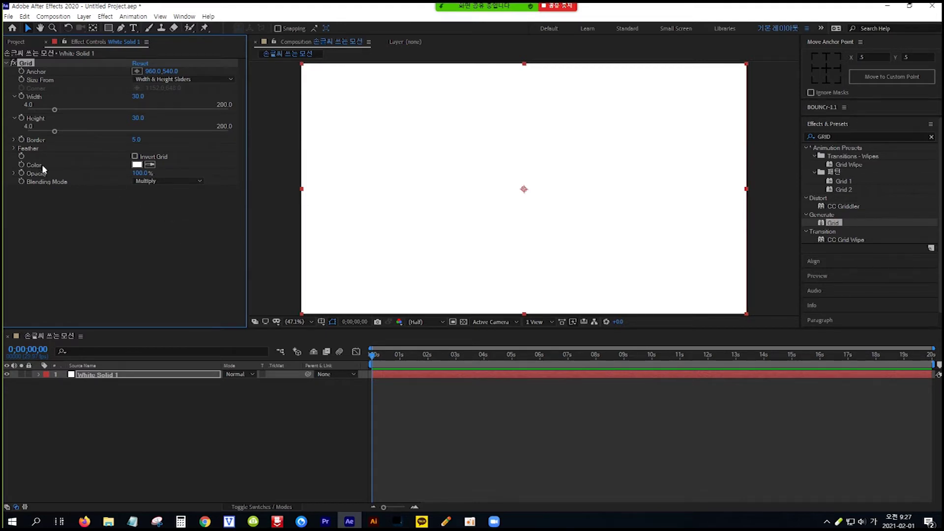
click(137, 165)
text(D2D2D2)
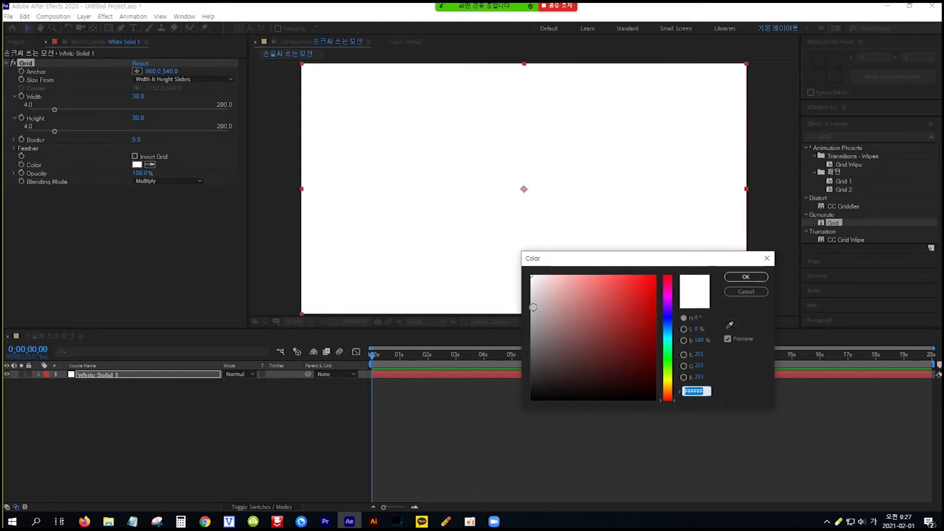
key(Tab)
drag(528, 298, 529, 289)
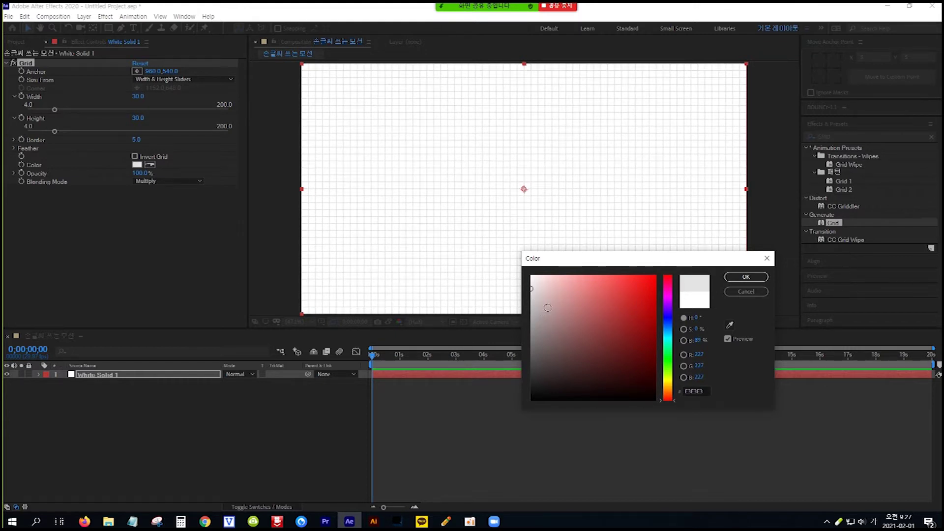
click(745, 277)
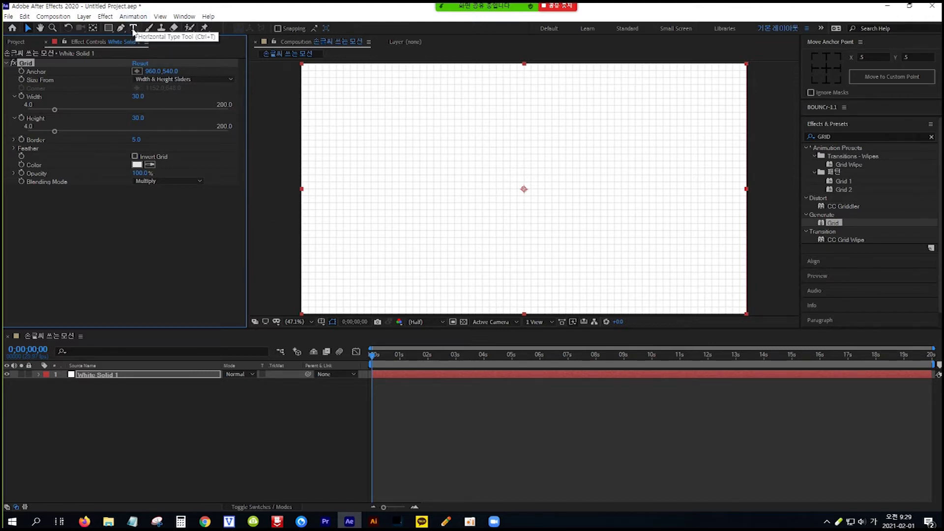
- Add a horizontal text layer reading "손글씨" on the left half of the composition
click(134, 28)
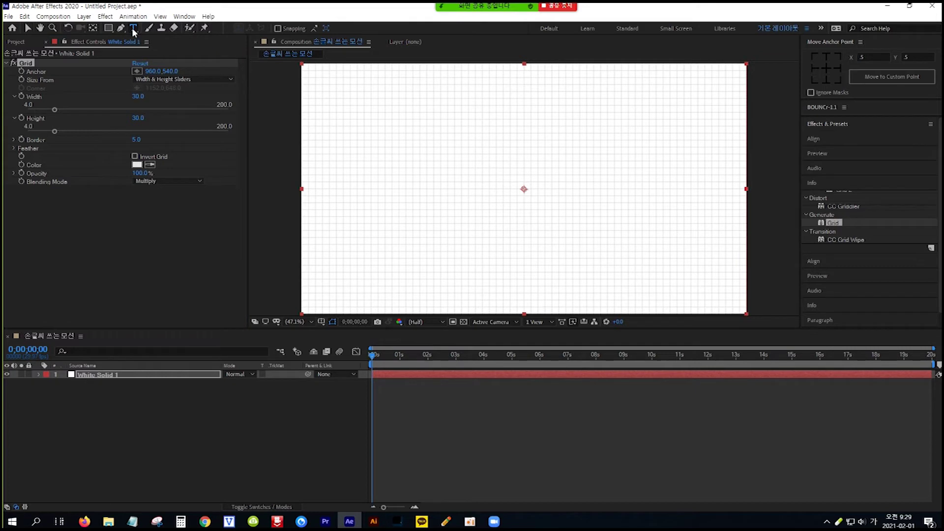
click(399, 204)
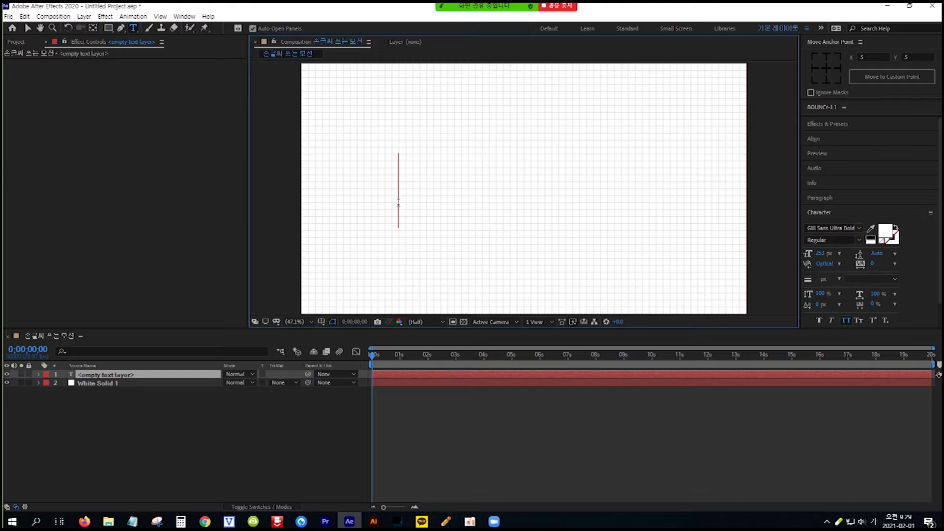
text(손글)
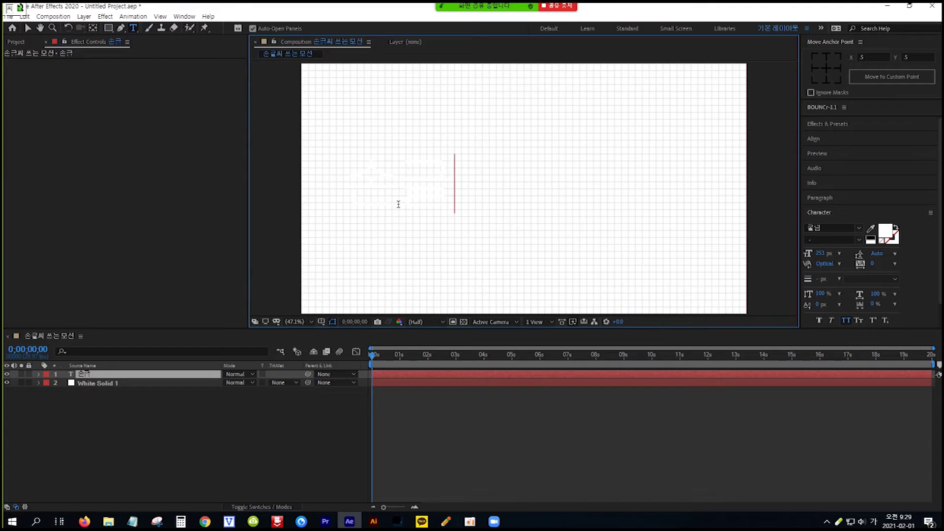
text(씨)
click(28, 29)
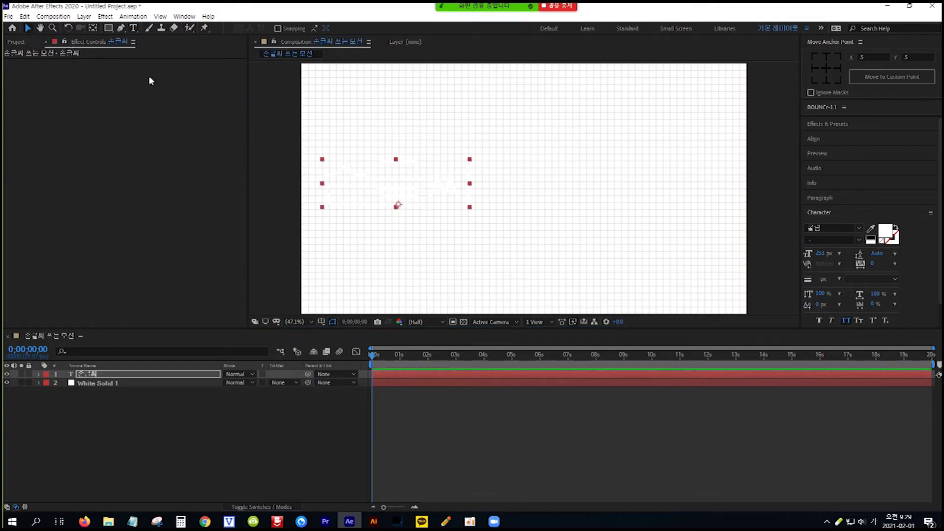
- Change the "손글씨" text's fill colour to near-black and its font to 나눔손글씨 펜
click(886, 231)
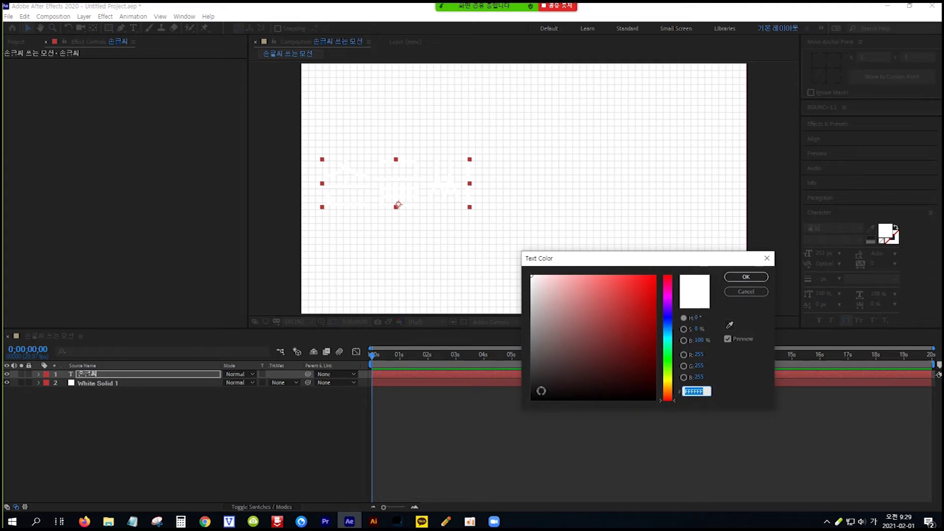
click(541, 391)
click(745, 277)
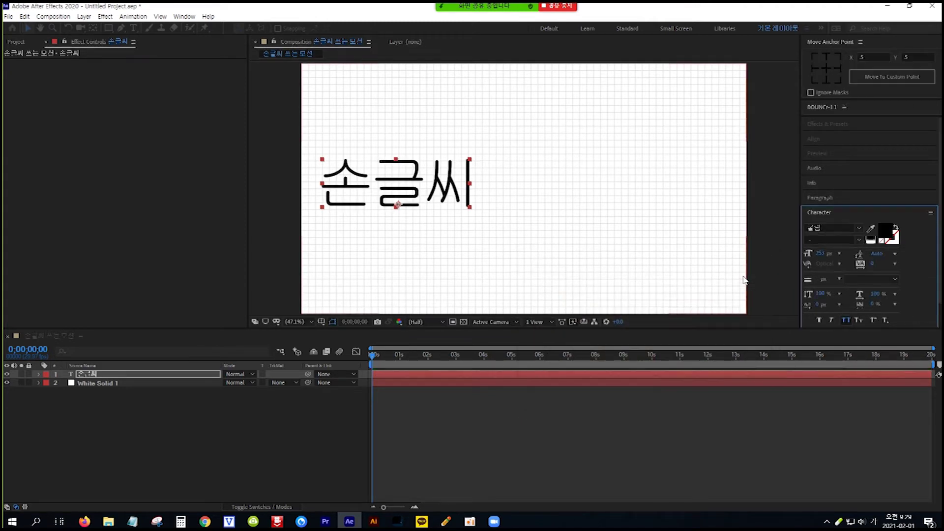
click(859, 228)
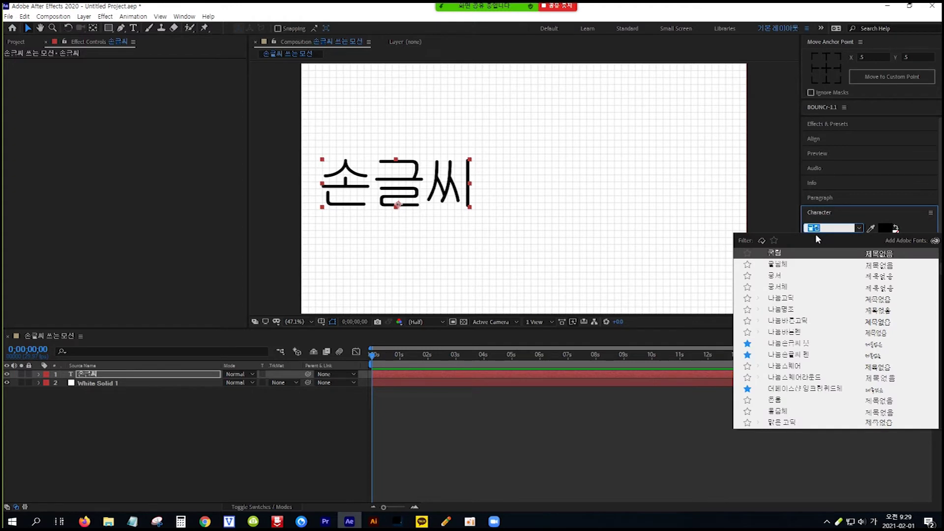
click(795, 354)
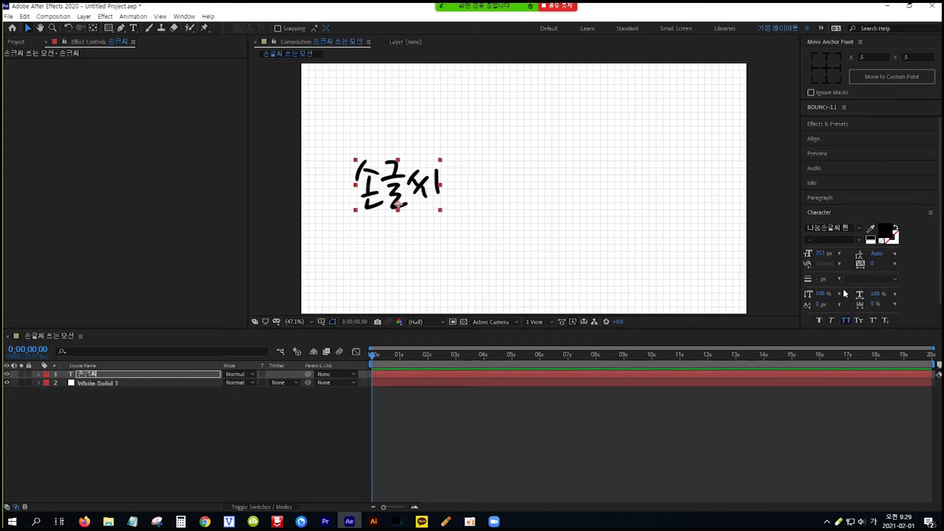
- Set the "손글씨" text's font size to 520 px and its tracking to 100
drag(821, 256, 915, 253)
drag(821, 256, 866, 265)
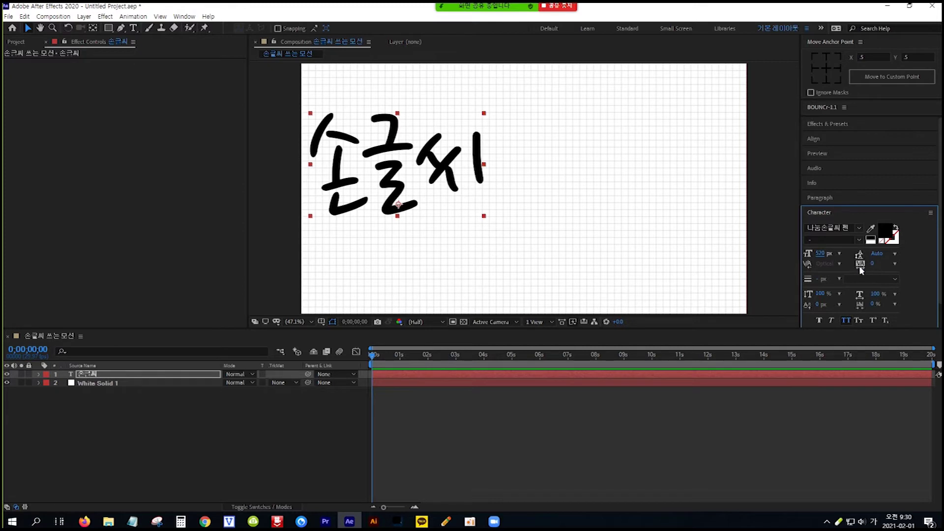
click(897, 266)
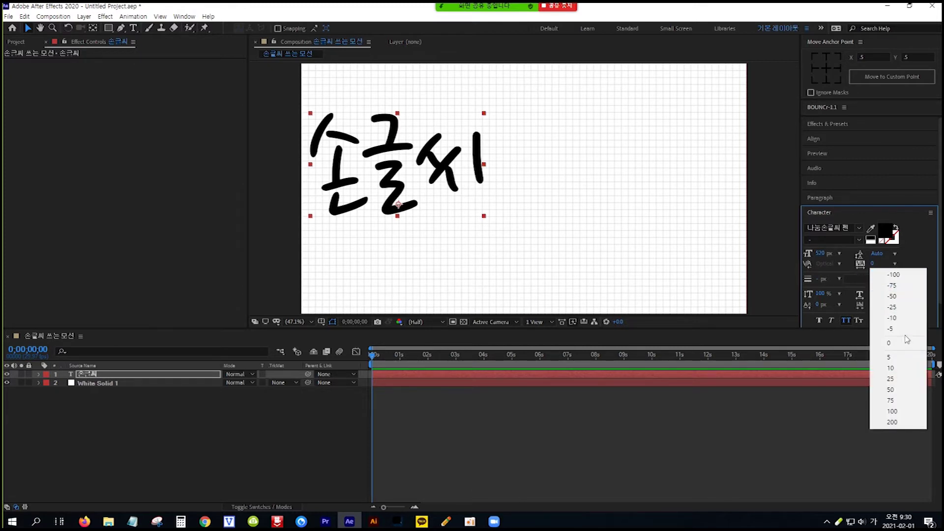
click(892, 411)
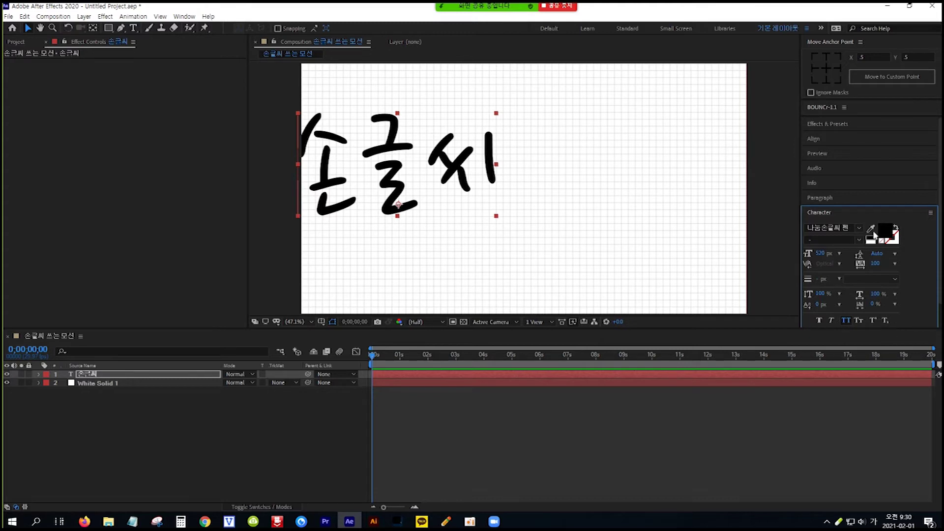
- Centre the "손글씨" text horizontally and vertically in the composition
click(843, 138)
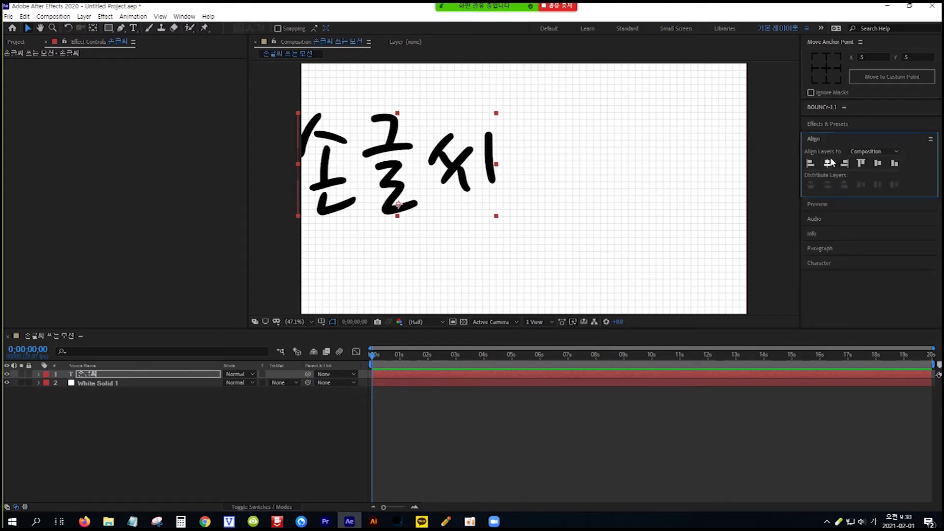
click(828, 163)
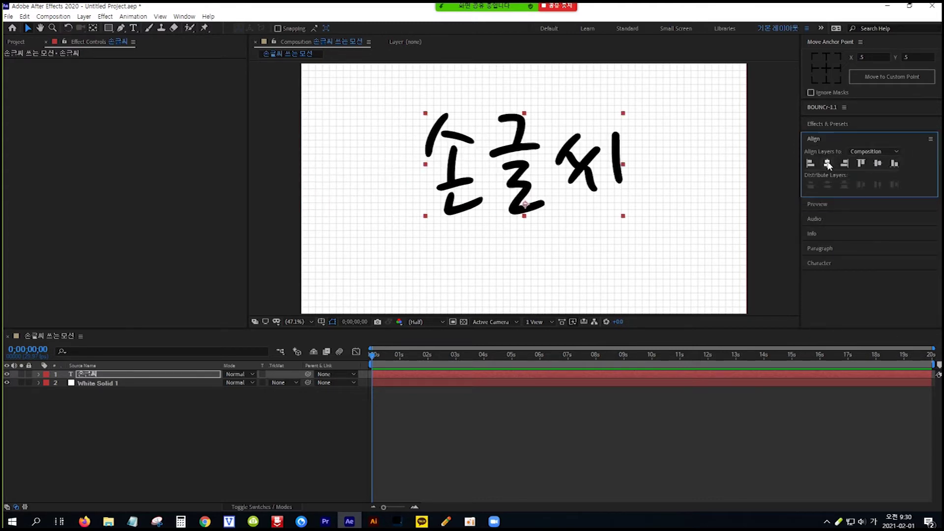
click(880, 165)
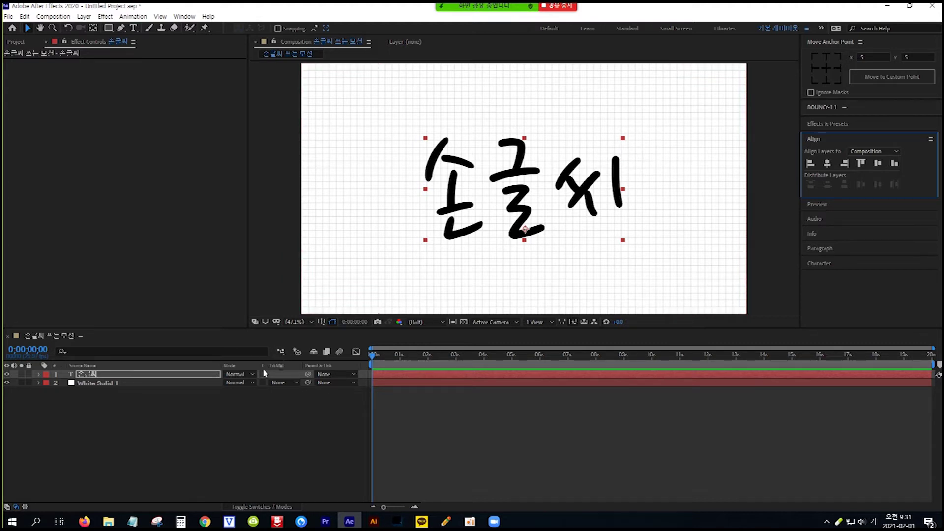
- Reveal the "손글씨" text layer's Scale property, show the character settings again and activate the Pen tool
click(170, 373)
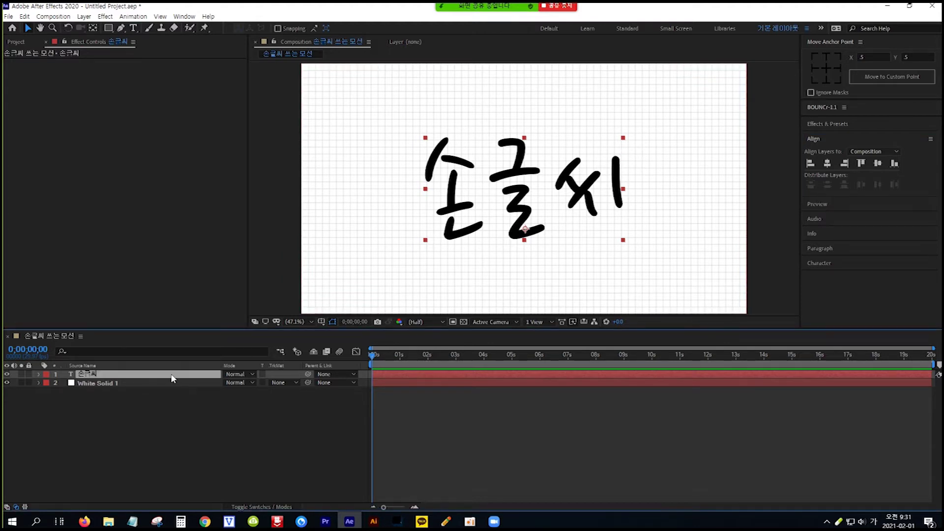
key(s)
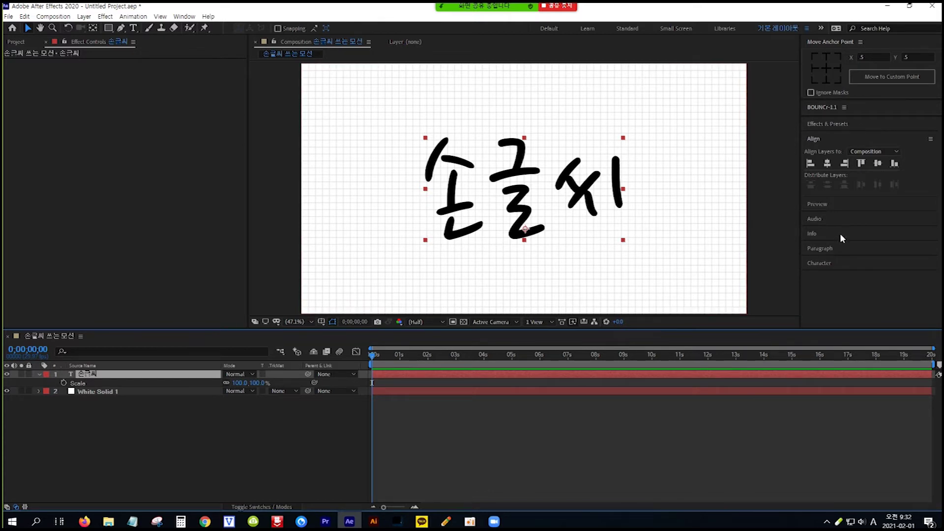
click(860, 266)
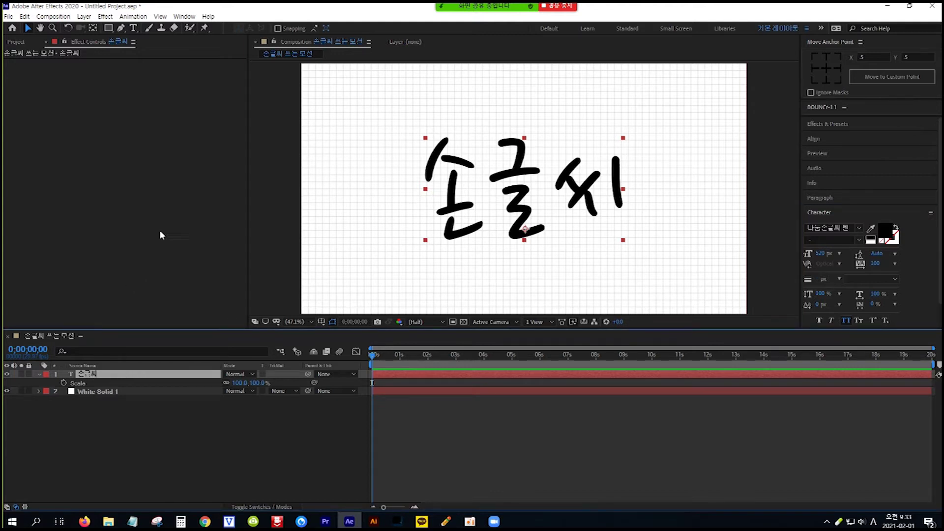
click(121, 28)
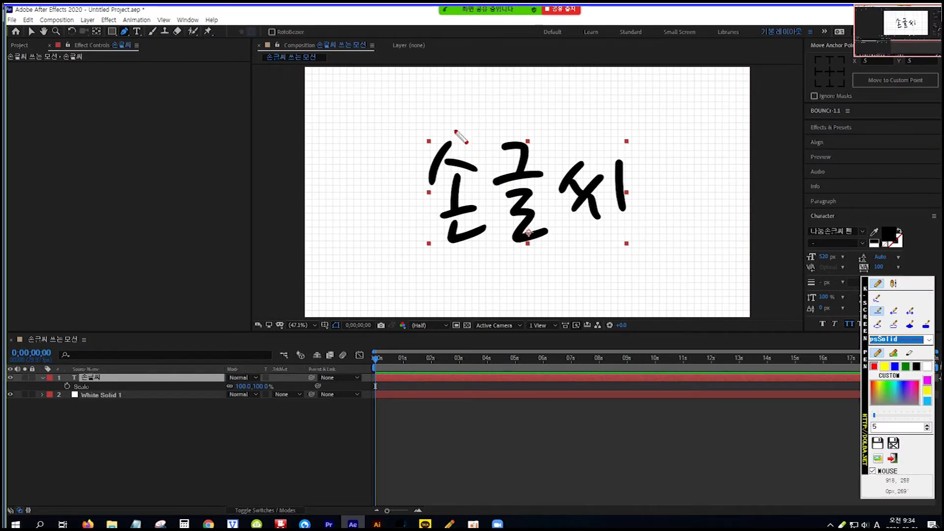
- Mark the planned stroke path across the "손글씨" letters with the red screen-annotation pen, ending outside the composition
mouse_move(456, 130)
mouse_down()
mouse_move(426, 187)
mouse_move(467, 169)
mouse_move(497, 185)
mouse_move(457, 171)
mouse_move(457, 210)
mouse_move(430, 218)
mouse_move(487, 205)
mouse_move(453, 216)
mouse_up()
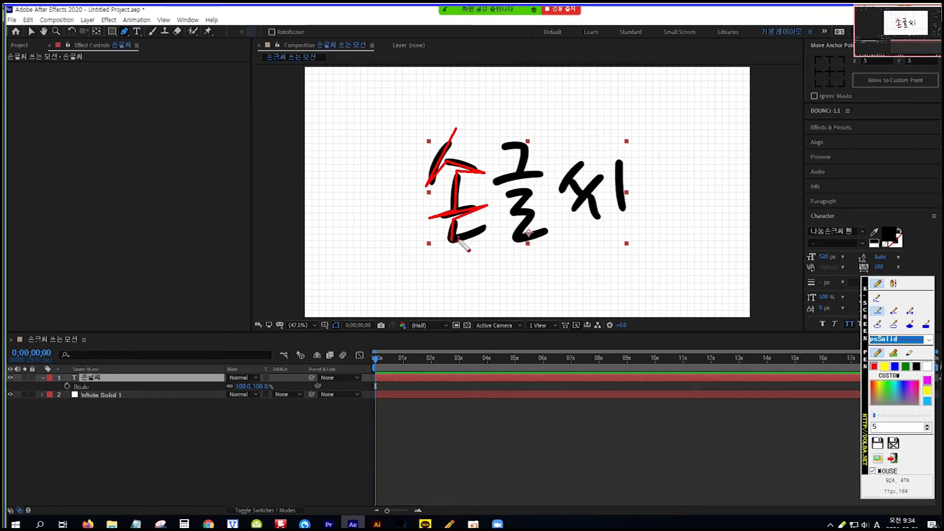
mouse_move(490, 227)
mouse_down()
mouse_move(481, 185)
mouse_move(500, 169)
mouse_move(494, 148)
mouse_move(524, 172)
mouse_up()
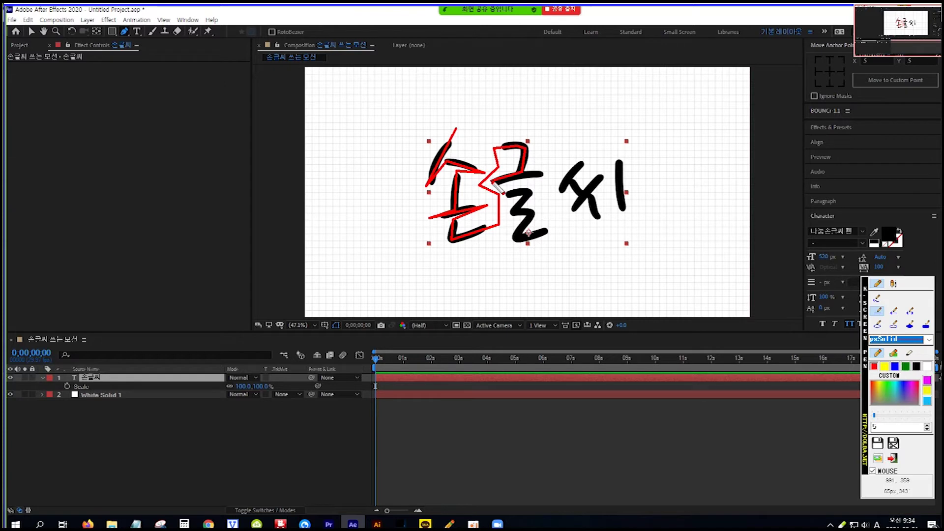
mouse_move(524, 180)
mouse_down()
mouse_move(546, 173)
mouse_move(541, 184)
mouse_move(503, 189)
mouse_up()
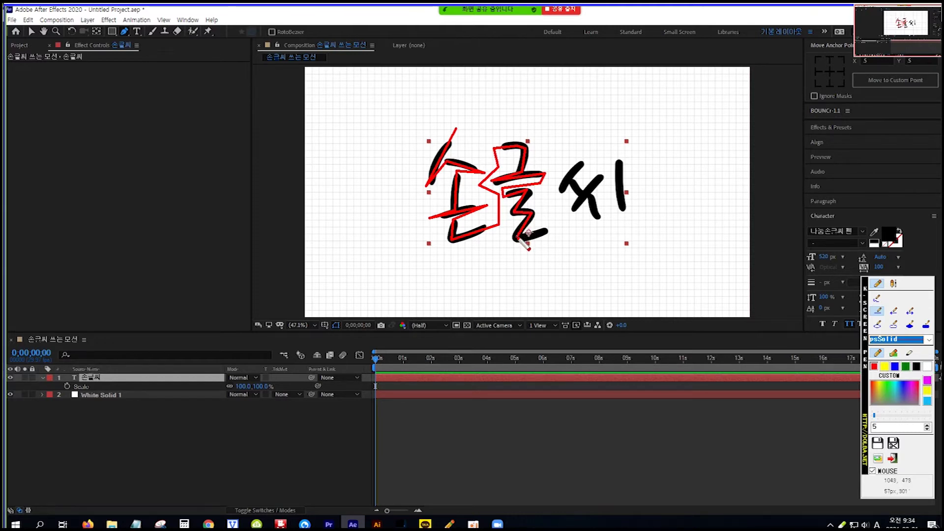
click(556, 229)
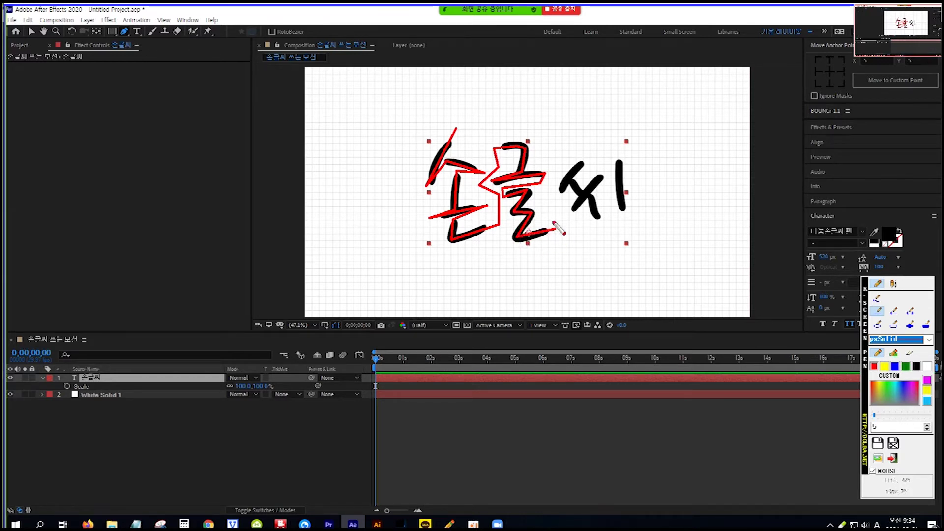
click(583, 150)
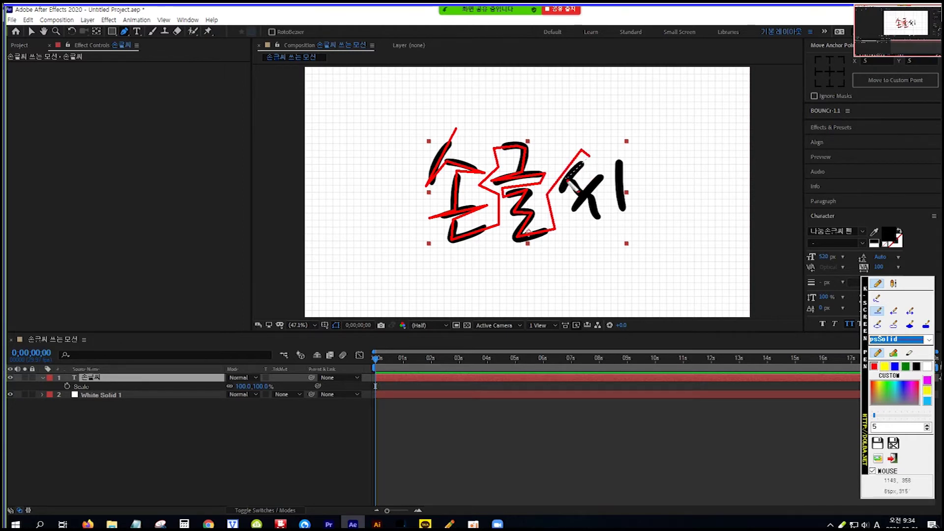
click(554, 194)
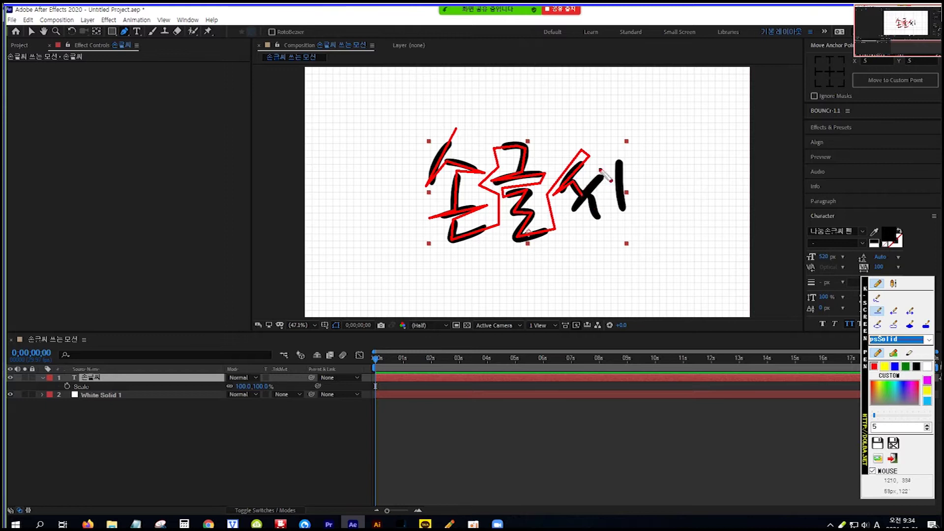
mouse_move(601, 168)
mouse_down()
mouse_move(574, 213)
mouse_move(591, 196)
mouse_move(601, 223)
mouse_move(611, 218)
mouse_move(619, 151)
mouse_move(626, 234)
mouse_up()
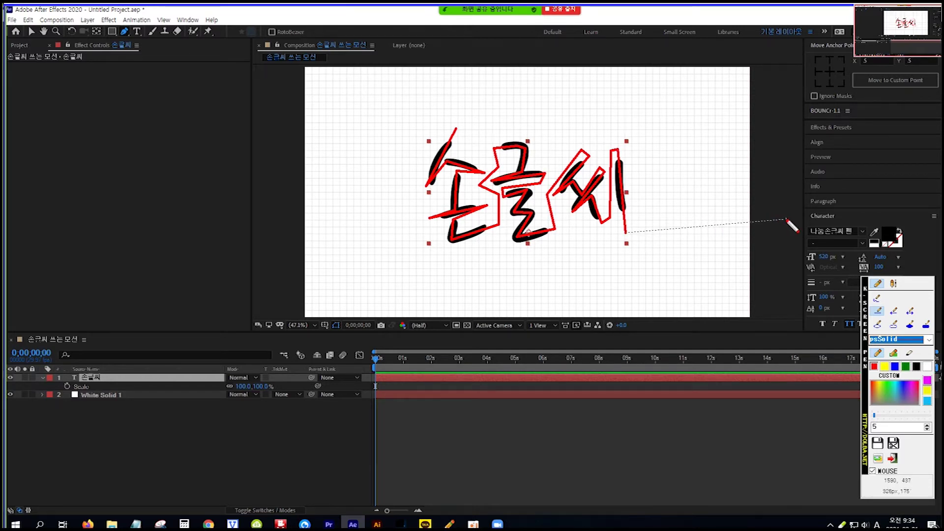
click(786, 199)
drag(786, 199, 784, 196)
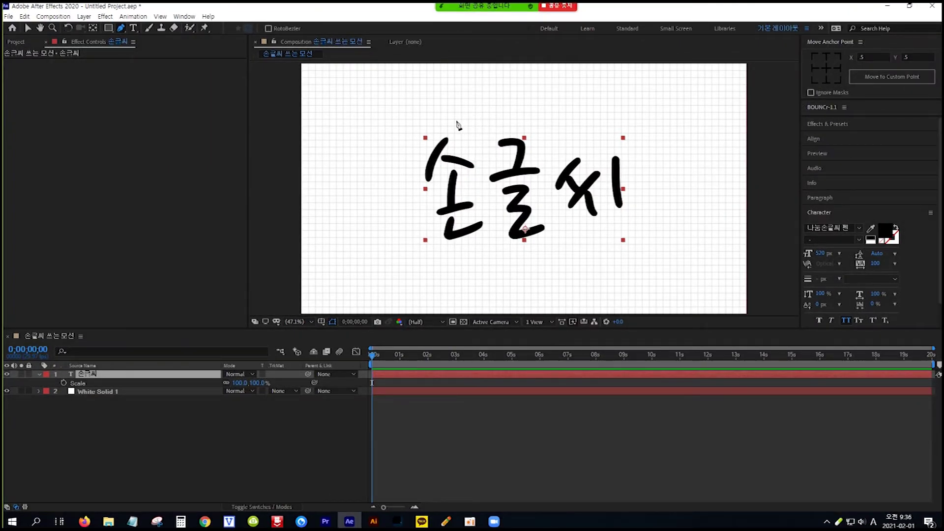
- Start an open mask path on the text layer with the Pen tool, following the strokes of "손" in writing order
click(420, 187)
click(439, 156)
click(478, 169)
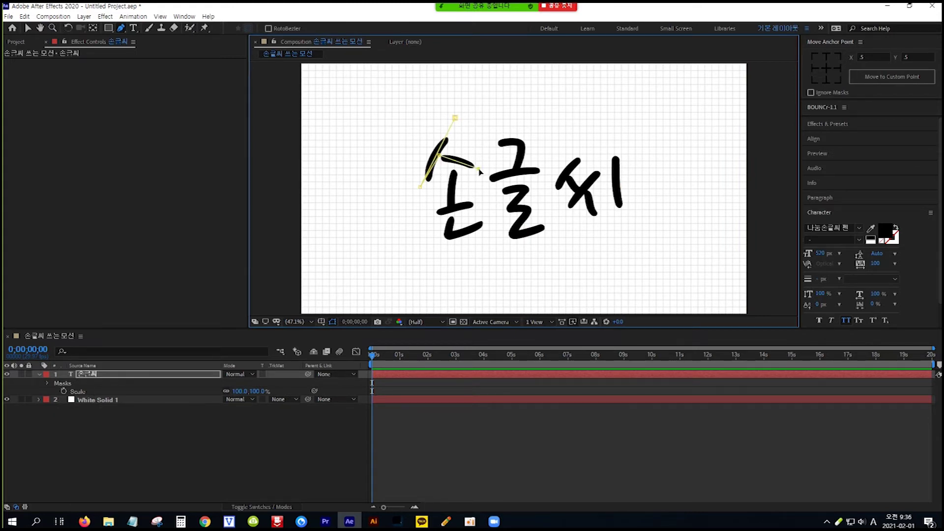
click(455, 167)
click(452, 207)
click(427, 214)
click(480, 201)
click(447, 237)
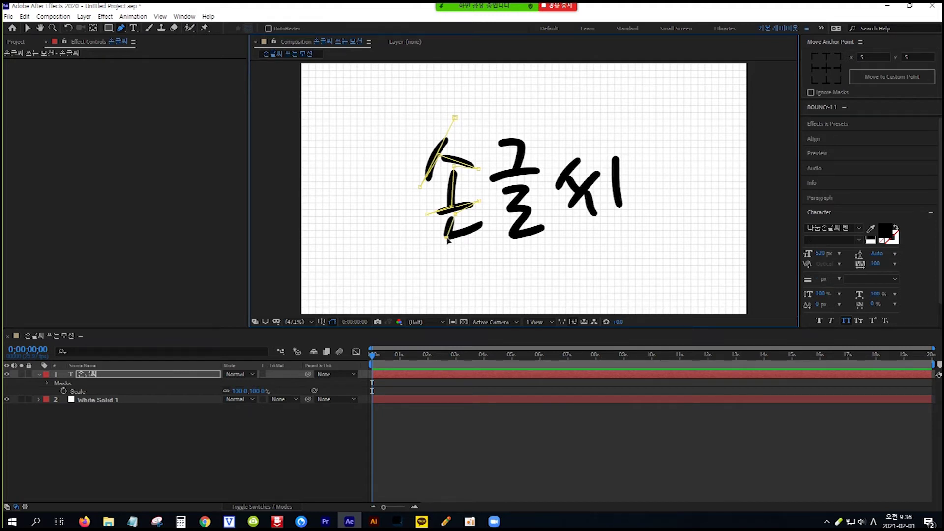
click(487, 223)
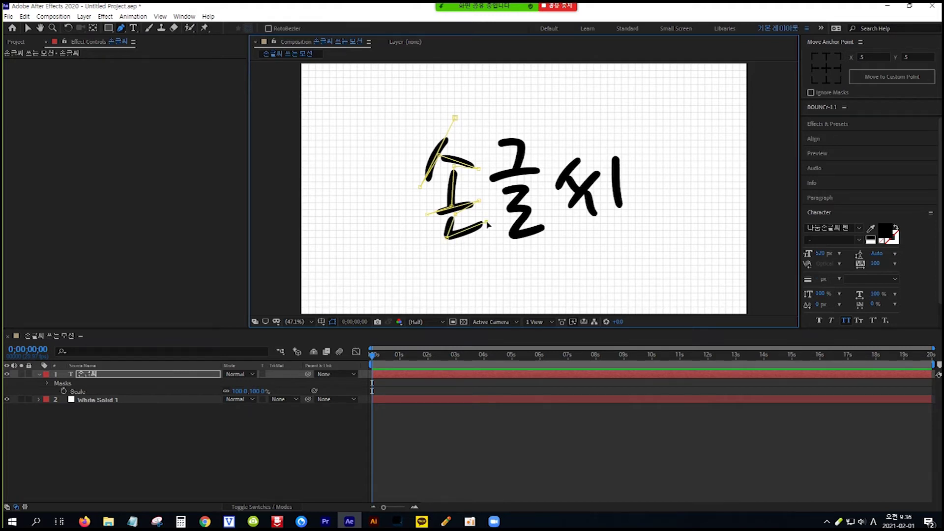
- Continue the mask path between the first two letters and along the ㄱ and ㅡ strokes of "글"
click(483, 177)
click(490, 145)
click(512, 141)
click(522, 144)
click(517, 168)
click(491, 179)
click(542, 170)
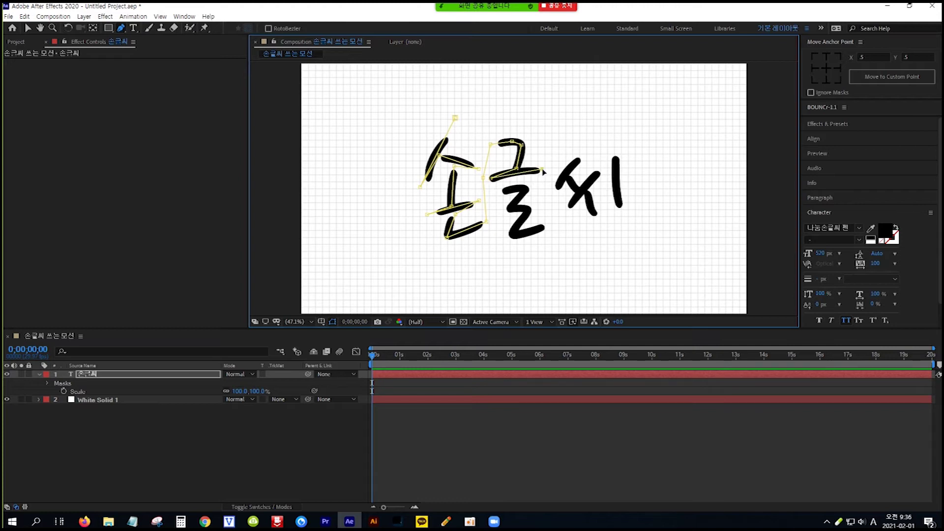
- Continue the mask path back beneath the ㅡ stroke and along the ㄹ of "글"
click(494, 189)
click(513, 189)
click(527, 188)
click(510, 208)
click(527, 210)
click(513, 234)
click(547, 226)
- Route the mask path up past "글" and trace the crossing ㅆ strokes of "씨"
click(551, 164)
click(579, 145)
click(585, 152)
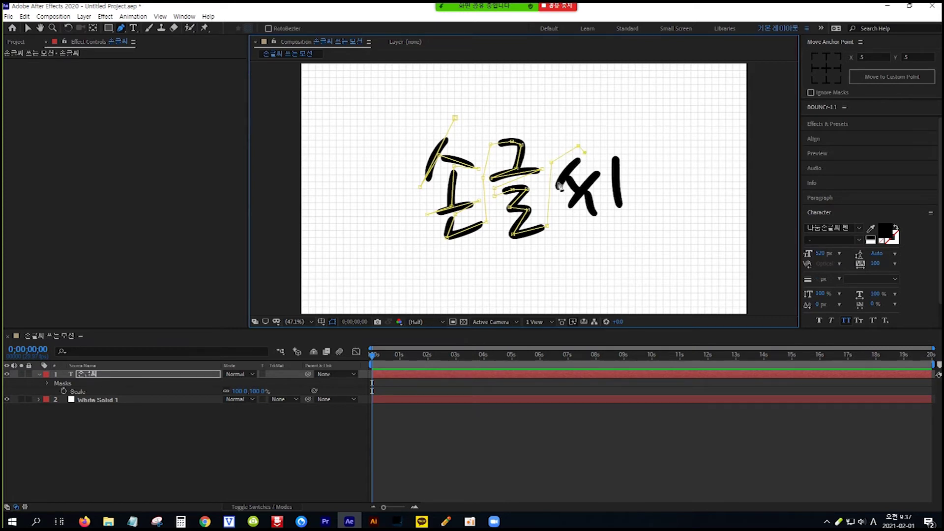
click(554, 189)
click(568, 177)
click(590, 160)
click(563, 213)
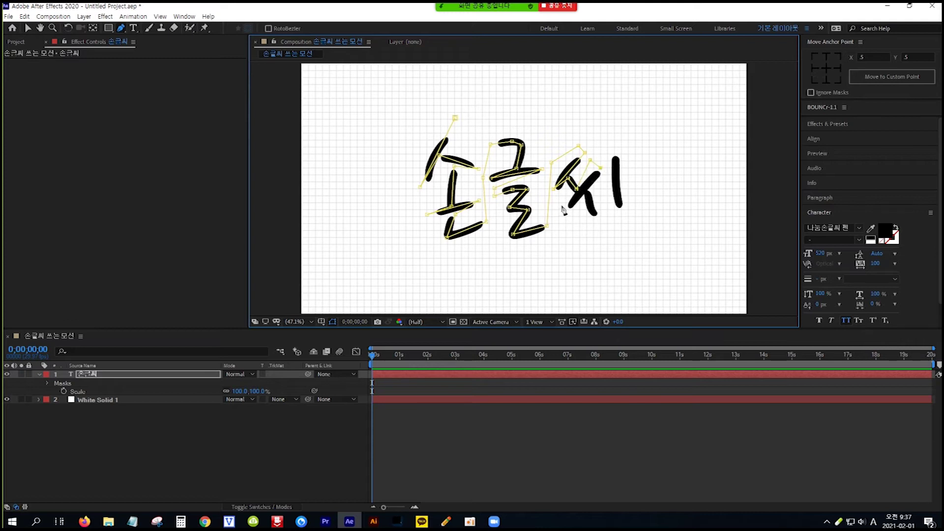
click(586, 192)
click(599, 220)
- Trace the vertical ㅣ stroke of "씨" and end the mask path beyond the composition's right edge
click(607, 182)
click(616, 147)
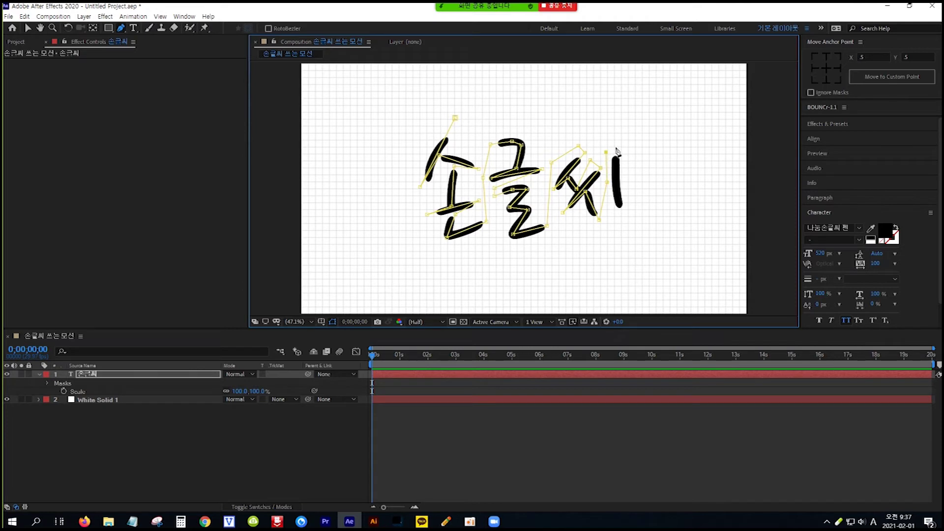
click(616, 182)
click(623, 212)
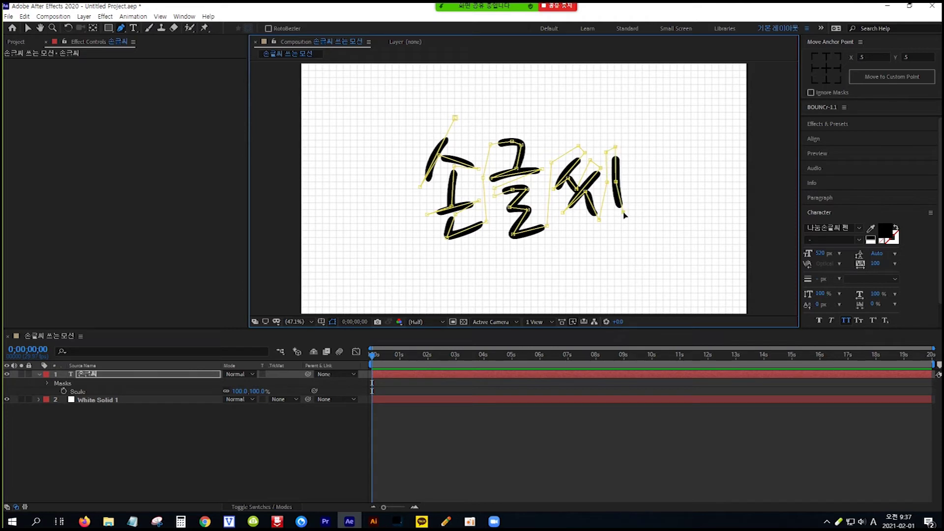
click(781, 222)
- View the composition at 100% and adjust the mask vertices along the ㅅ stroke of "손" to follow its centre
click(301, 321)
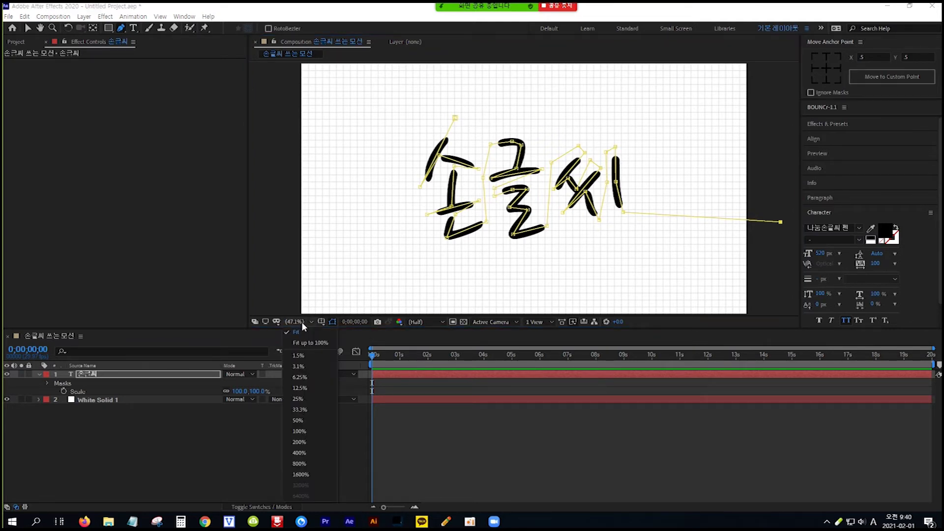
click(313, 433)
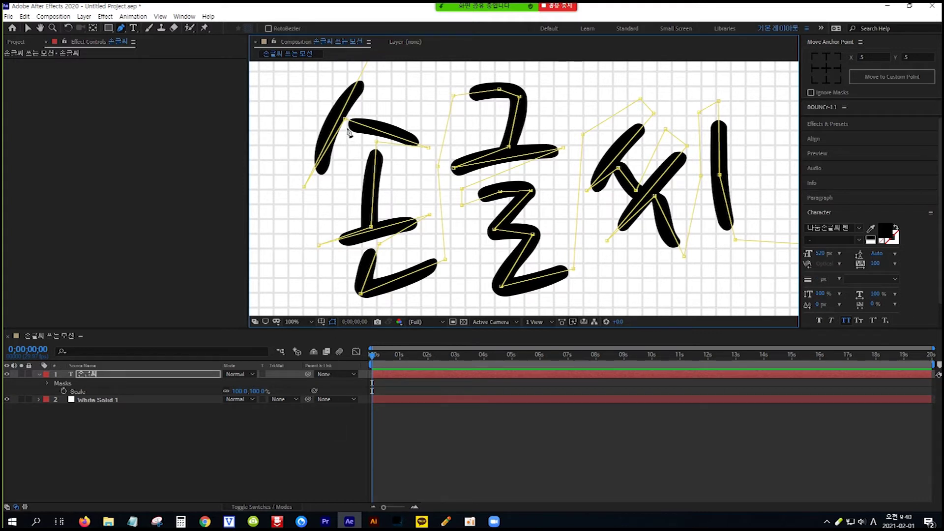
drag(346, 120, 341, 118)
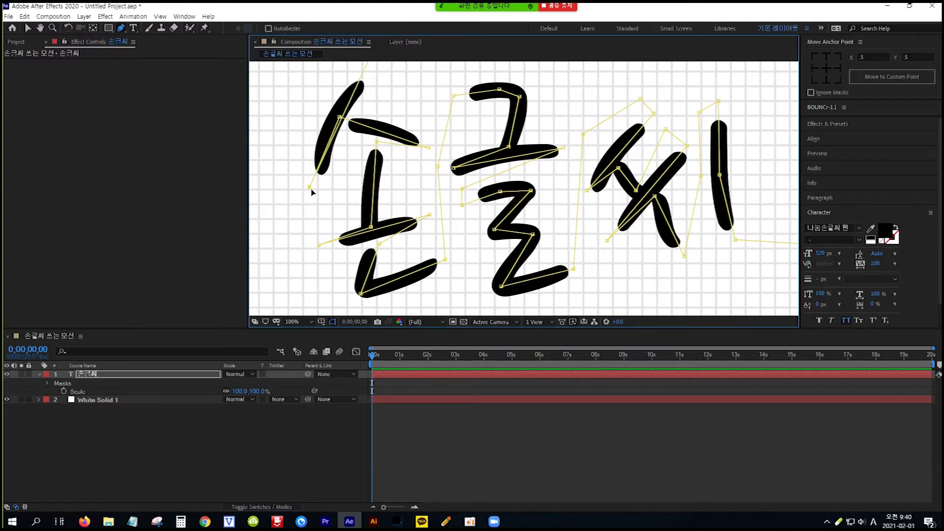
drag(303, 189, 286, 184)
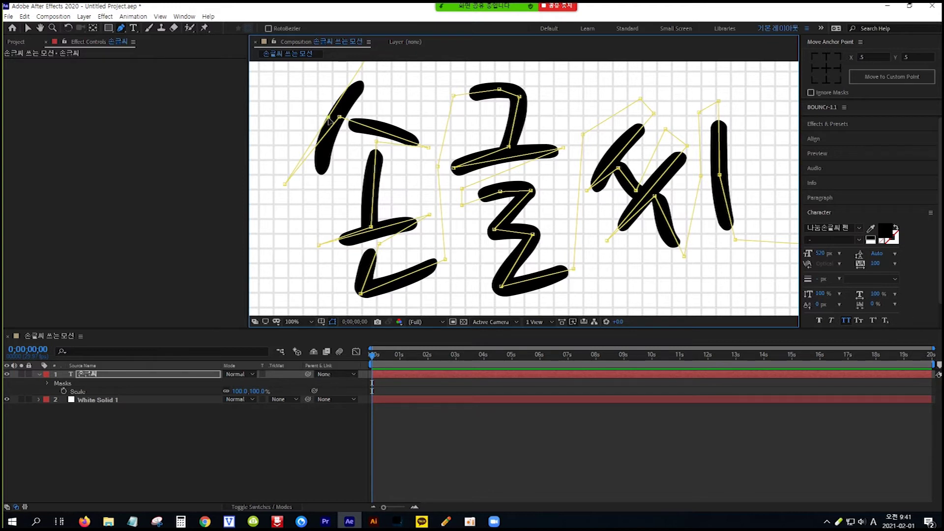
drag(328, 118, 334, 122)
drag(285, 184, 313, 182)
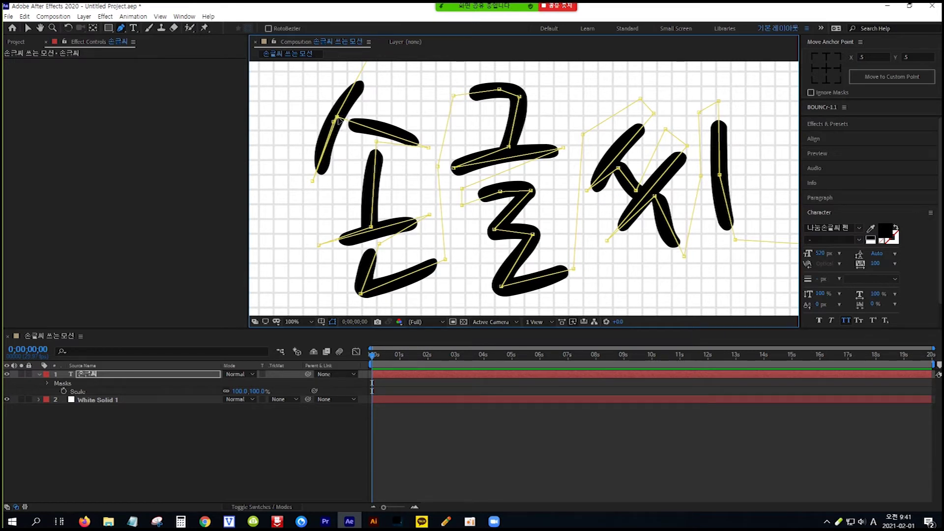
- Refine the mask path's stroke vertices in "손" and add vertices that route its connecting segments clear of the ㅅ and ㅗ strokes
drag(428, 146, 428, 144)
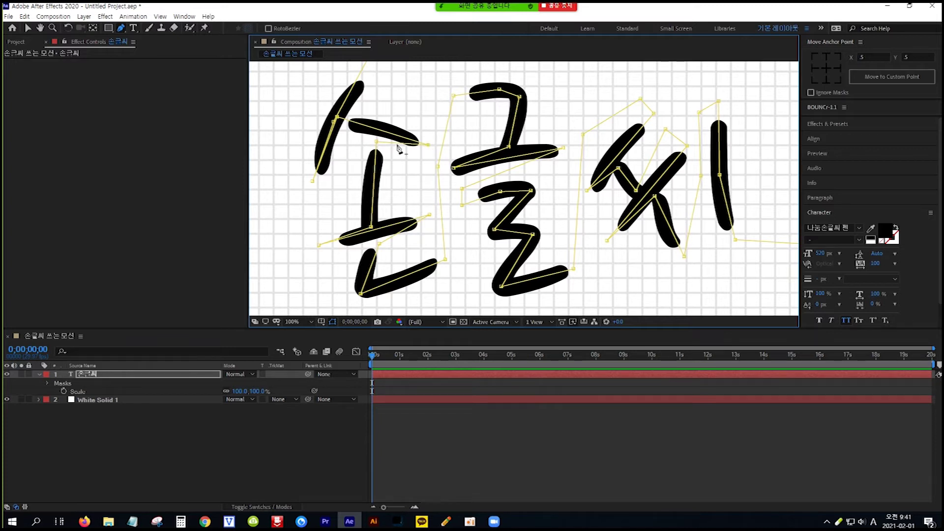
drag(397, 144, 415, 158)
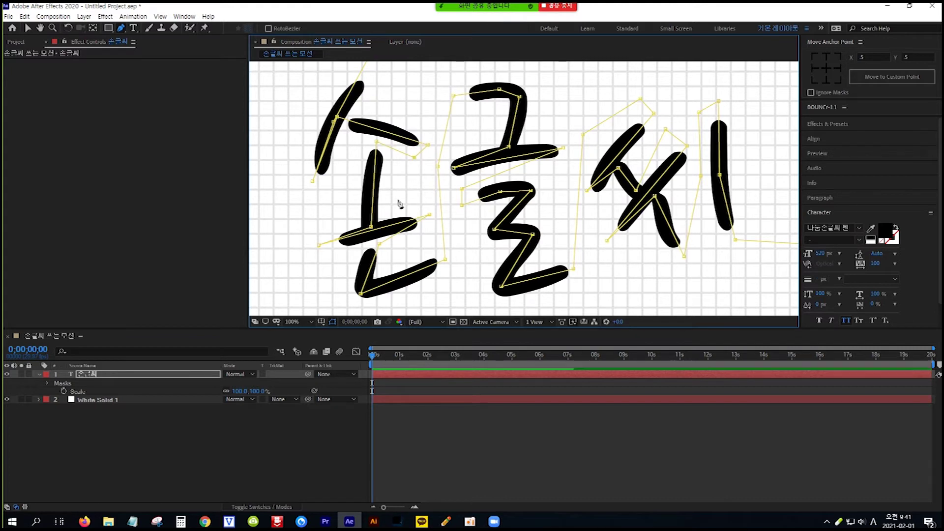
drag(372, 229, 374, 231)
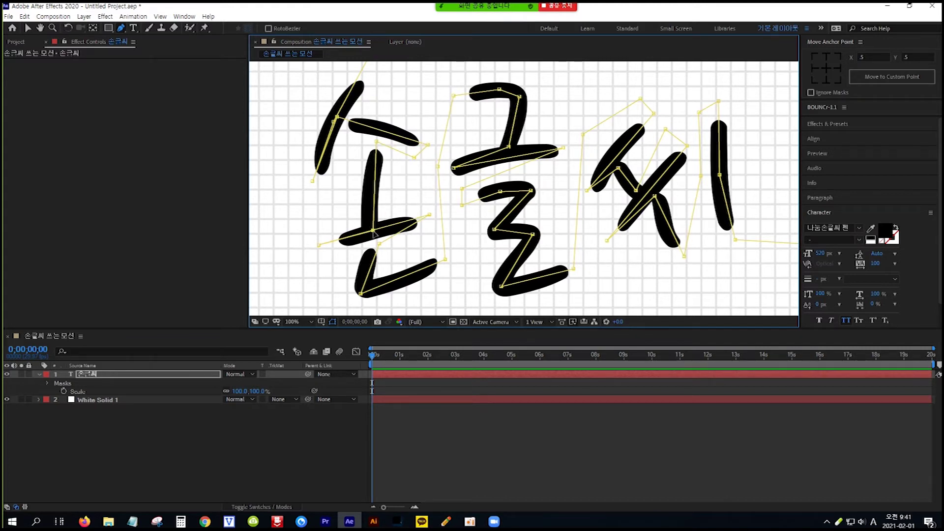
click(409, 229)
drag(409, 230, 424, 236)
drag(361, 294, 365, 290)
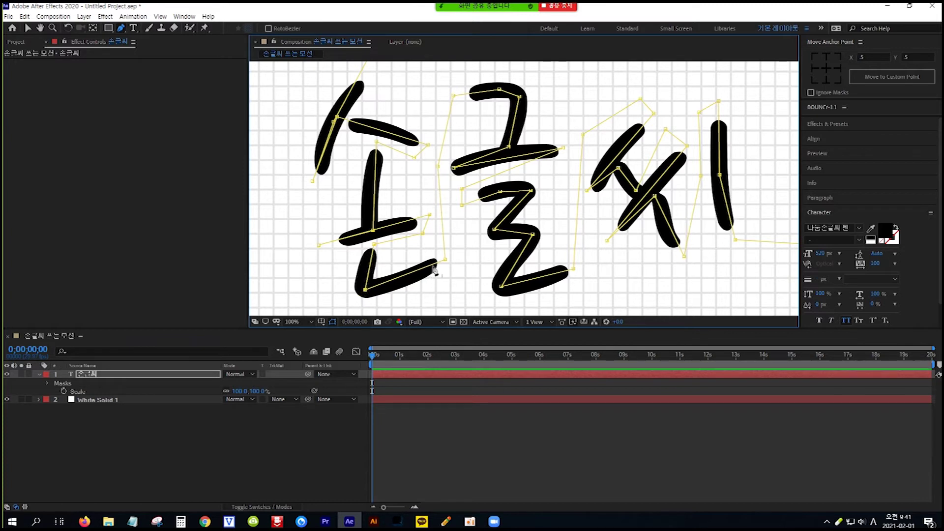
- Adjust the mask vertices at the end of the ㄴ in "손" and along the ㅡ stroke of "글" to follow the stroke centres
drag(446, 260, 446, 264)
drag(509, 148, 508, 156)
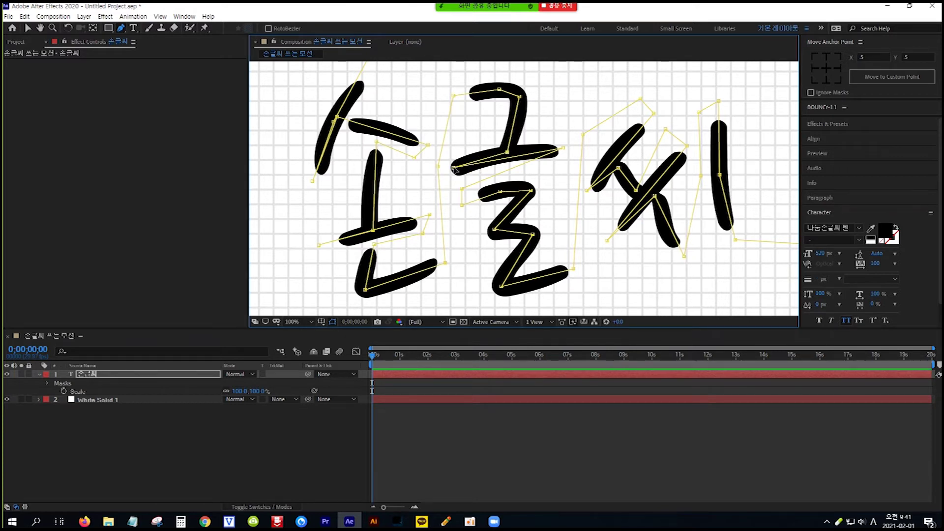
drag(454, 168, 445, 172)
drag(508, 163, 509, 156)
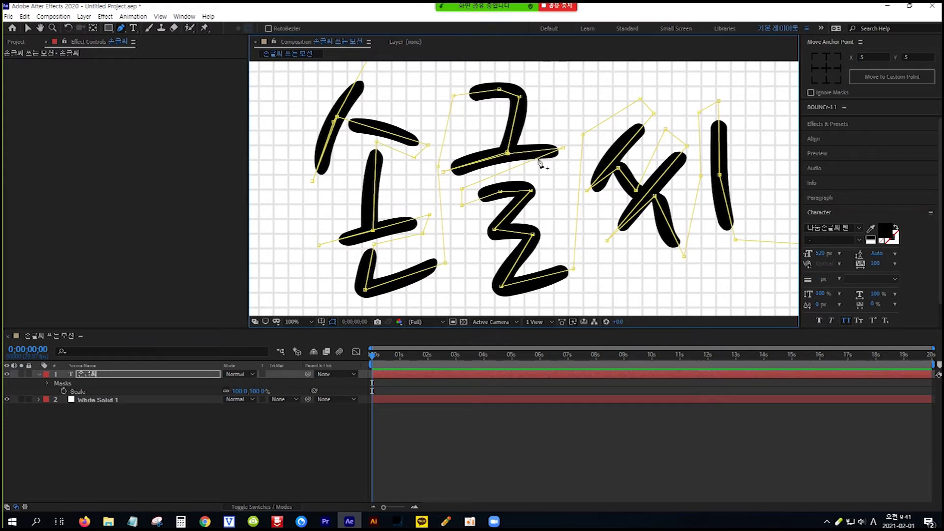
- Add mask vertices routing the connecting segment between the ㅡ and ㄹ of "글", and centre the ㄹ corner vertices on the stroke
drag(540, 157, 565, 167)
drag(502, 183, 501, 176)
drag(494, 230, 496, 232)
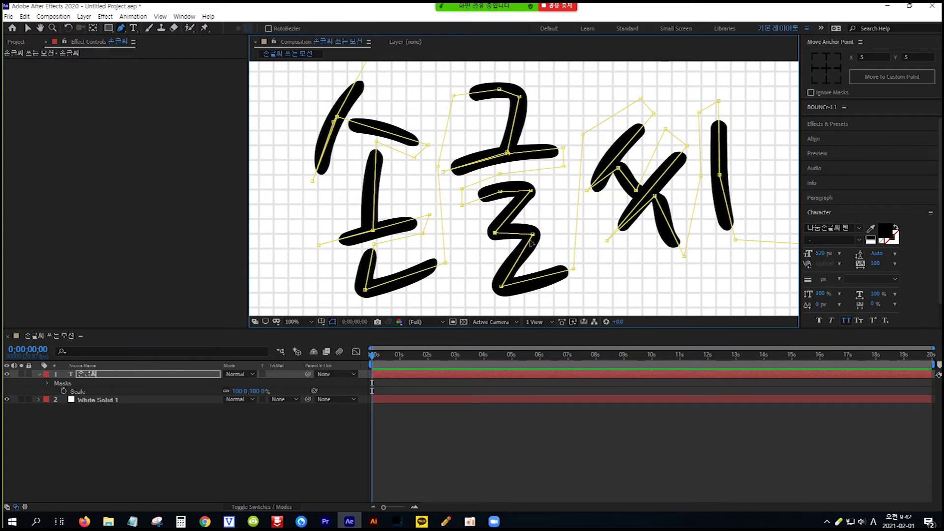
drag(533, 236, 534, 237)
drag(503, 288, 505, 291)
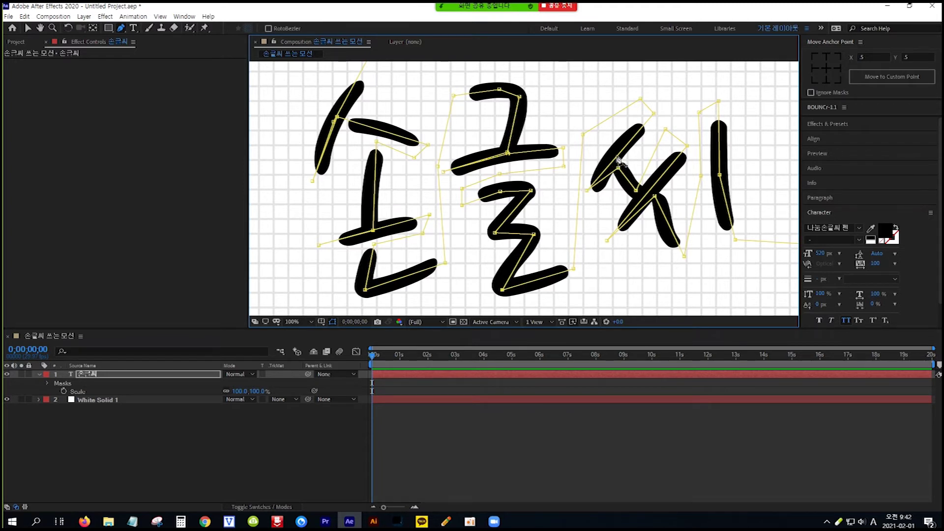
- Refine and add mask vertices along the ㅆ and ㅣ strokes of "씨" to follow their centres, and fit the composition in view
drag(618, 158, 617, 154)
drag(589, 193, 591, 198)
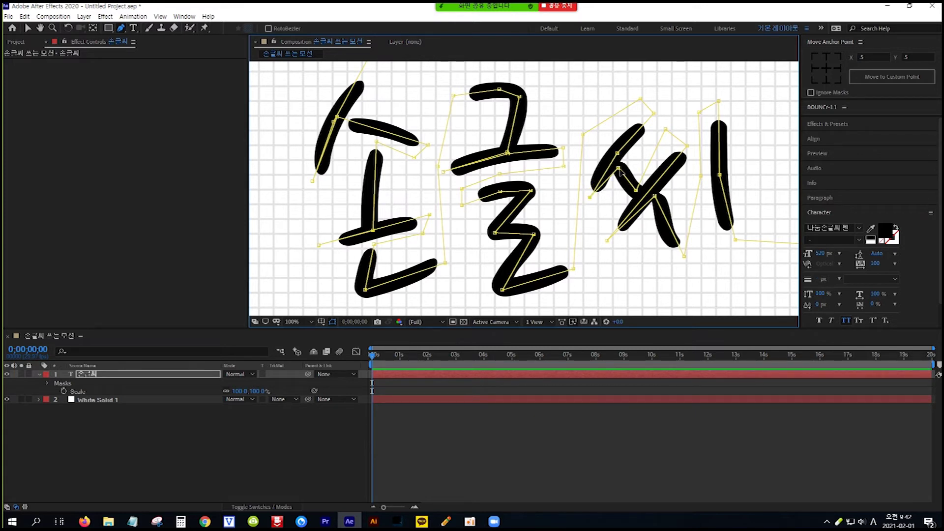
drag(619, 169, 616, 163)
drag(655, 197, 654, 188)
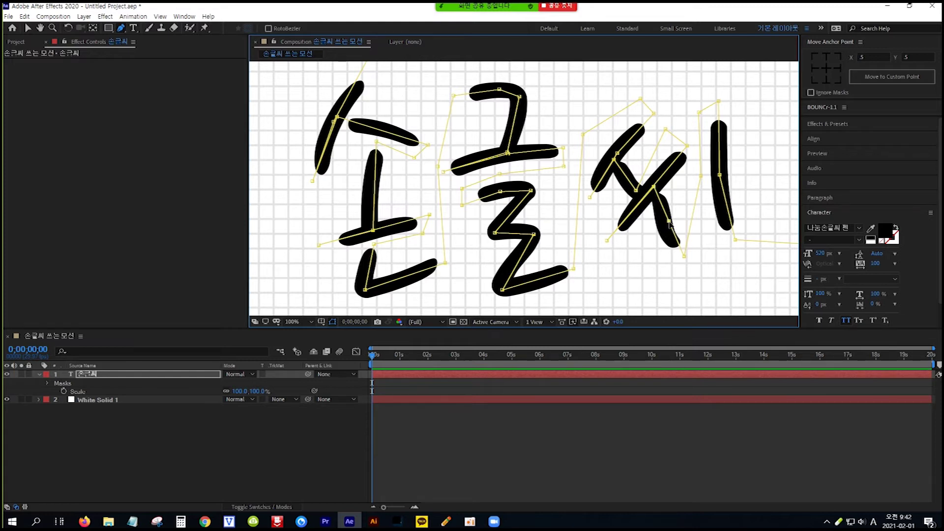
click(666, 224)
drag(735, 240, 733, 243)
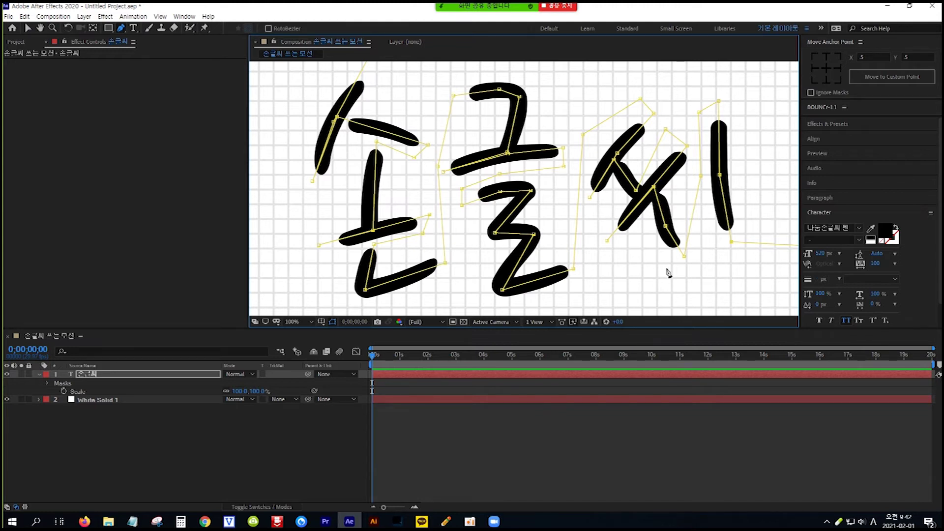
click(305, 323)
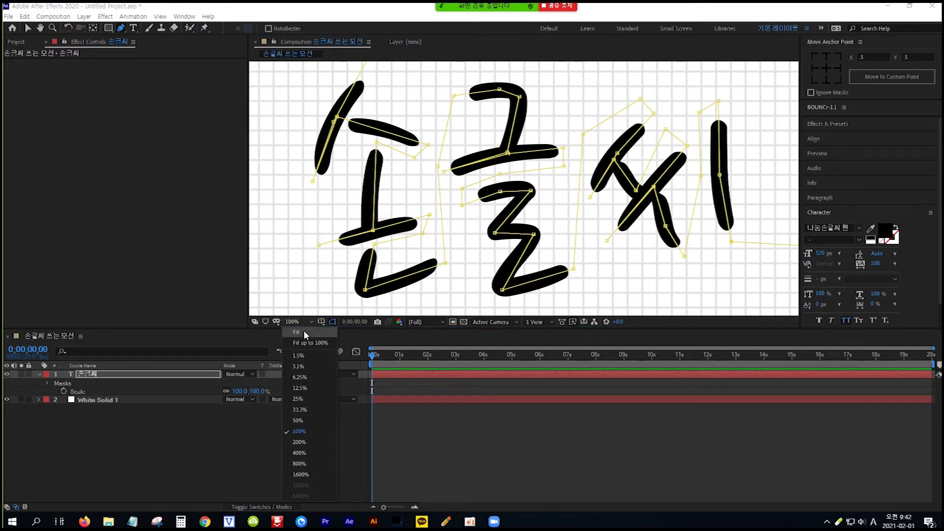
click(297, 332)
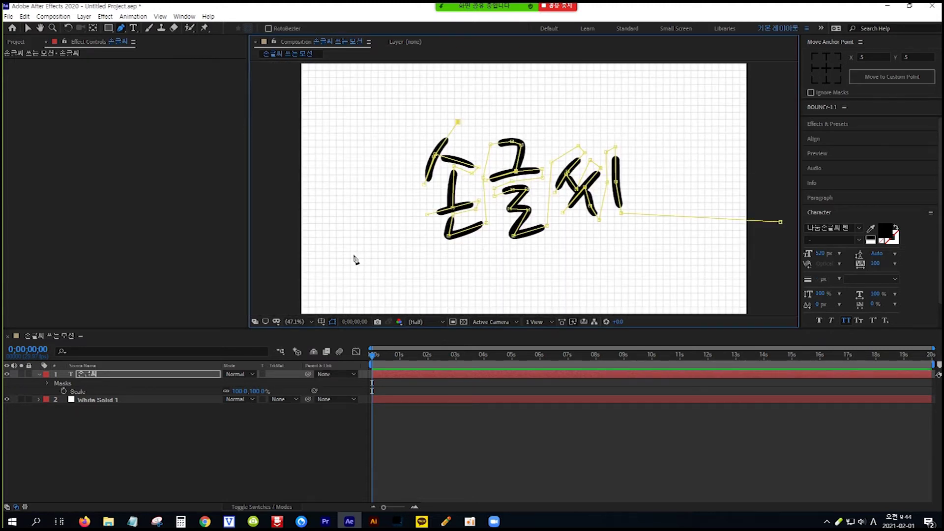
- Import the hand image 손_연필.png from the desktop folder as footage
click(27, 29)
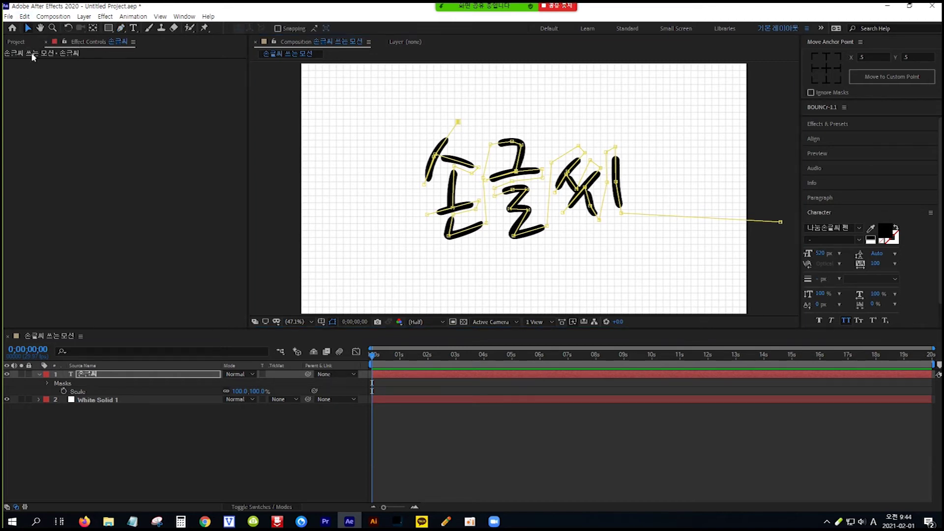
double_click(147, 132)
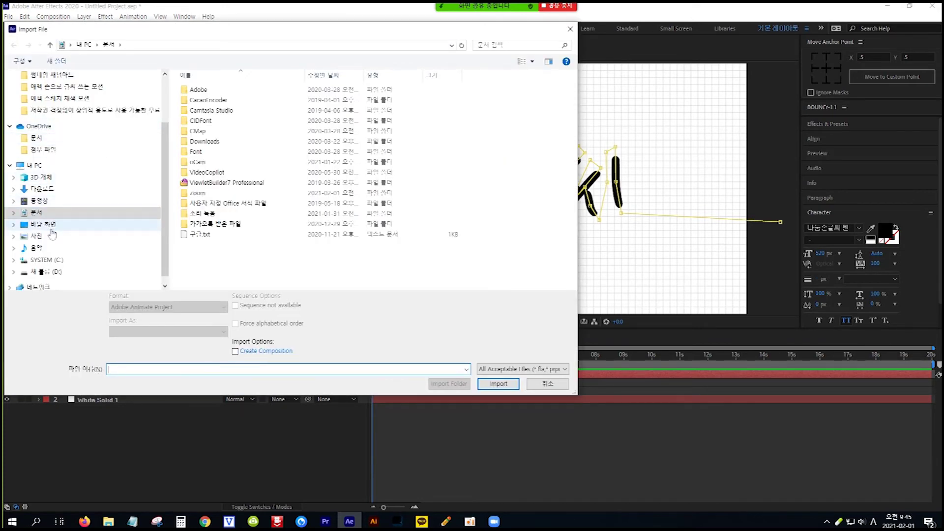
click(49, 226)
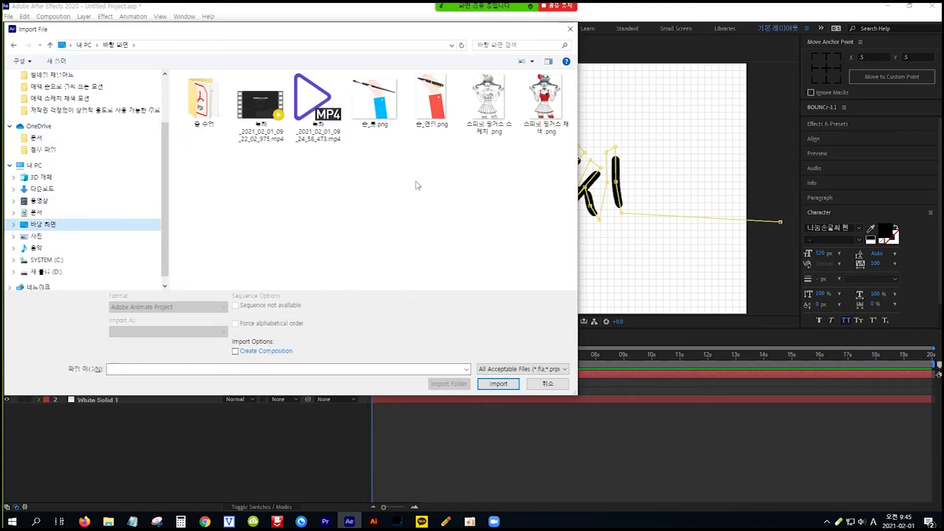
click(432, 119)
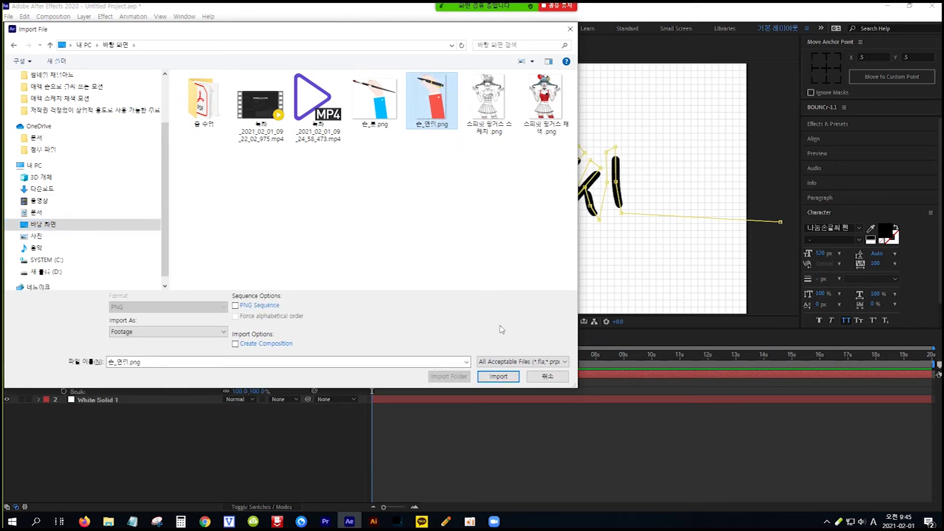
click(500, 378)
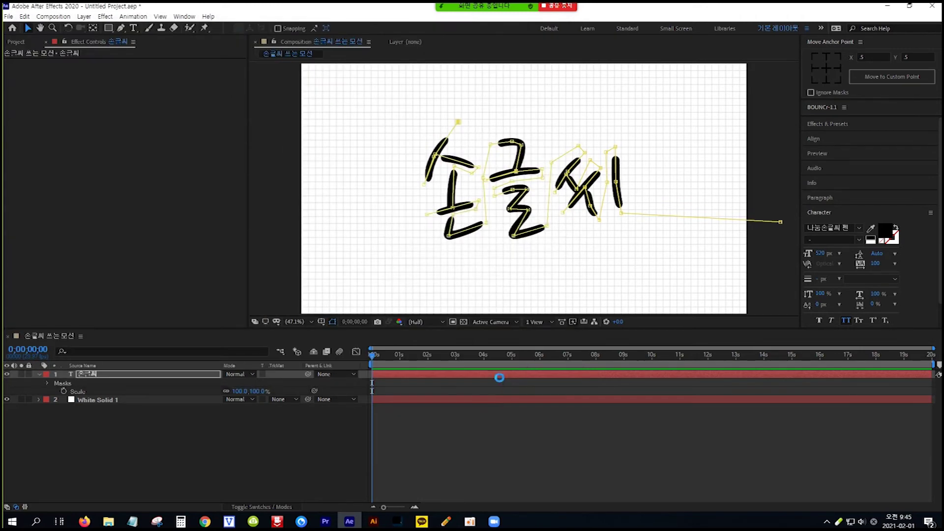
- Place 손_연필.png above the text layer in the composition and set its Scale to 50%
drag(44, 141, 132, 369)
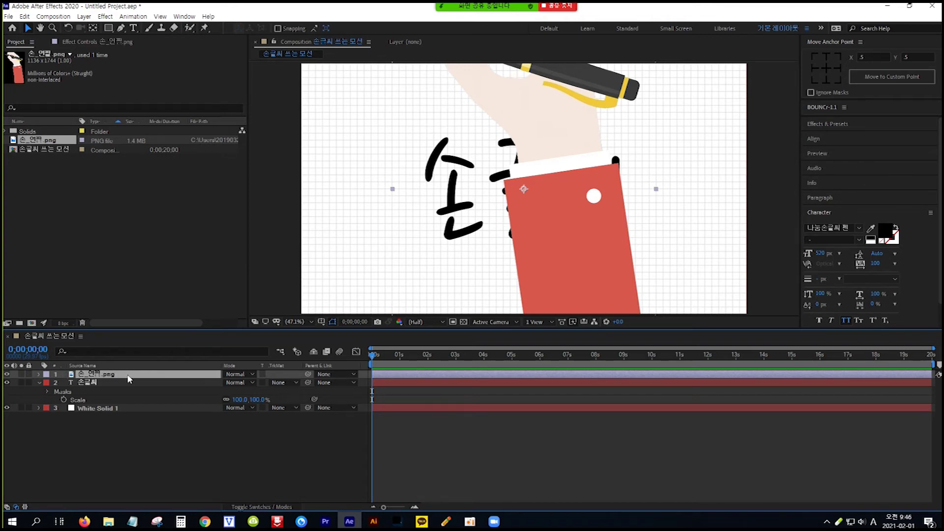
key(s)
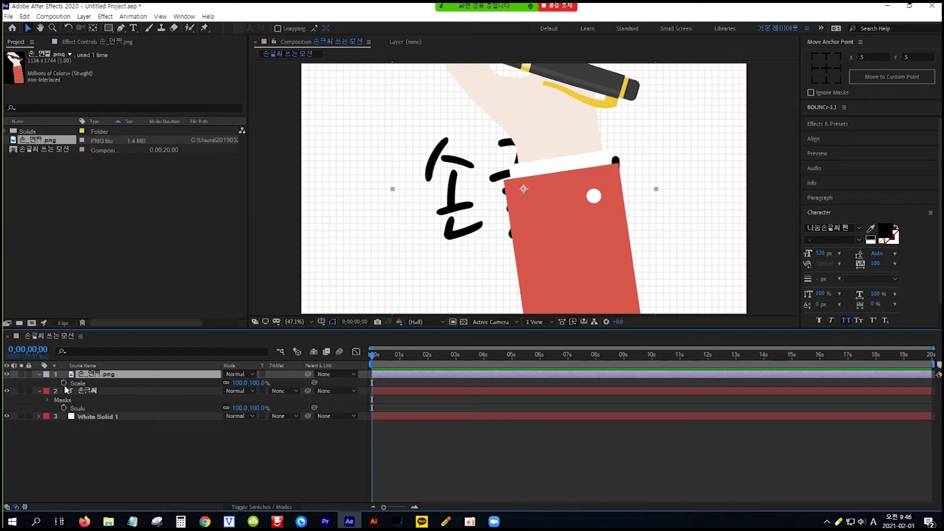
click(240, 383)
text(50)
key(Return)
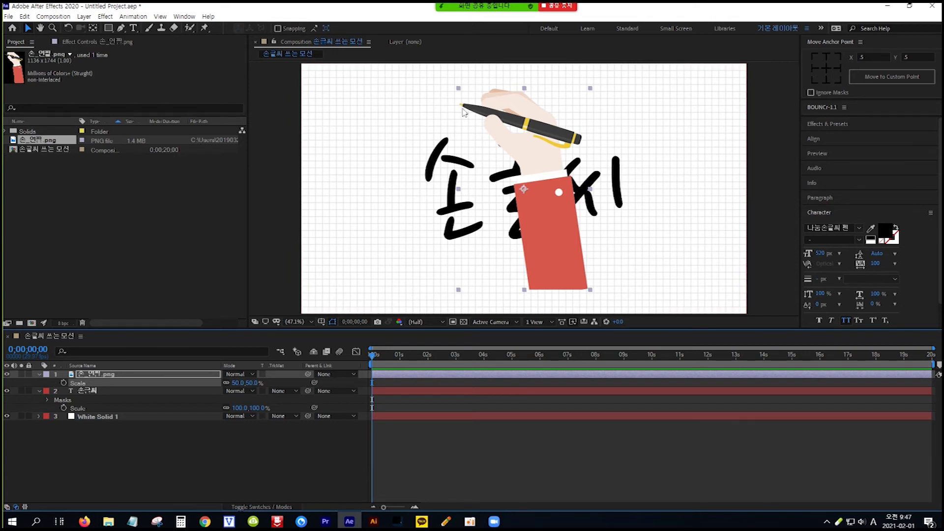
- Move the hand layer's anchor point to the tip of the pen with the Pan Behind tool
click(92, 30)
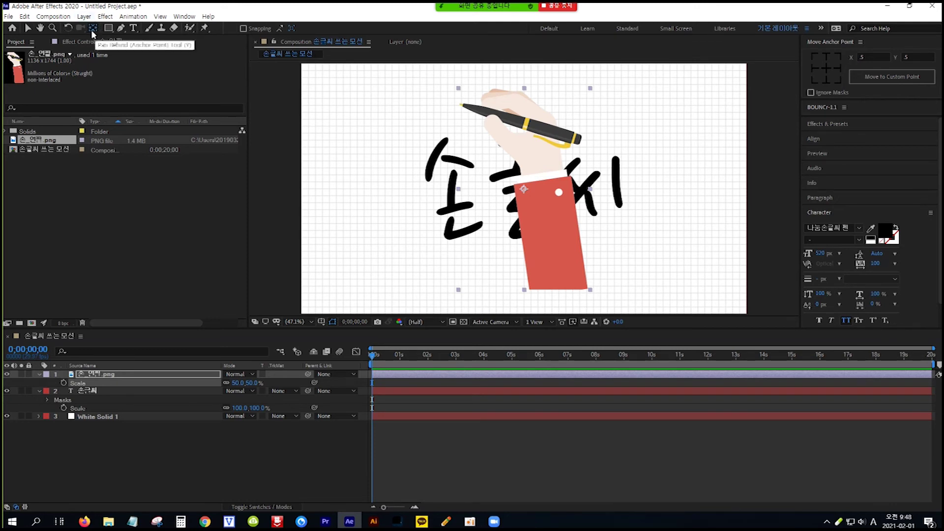
drag(525, 194, 459, 103)
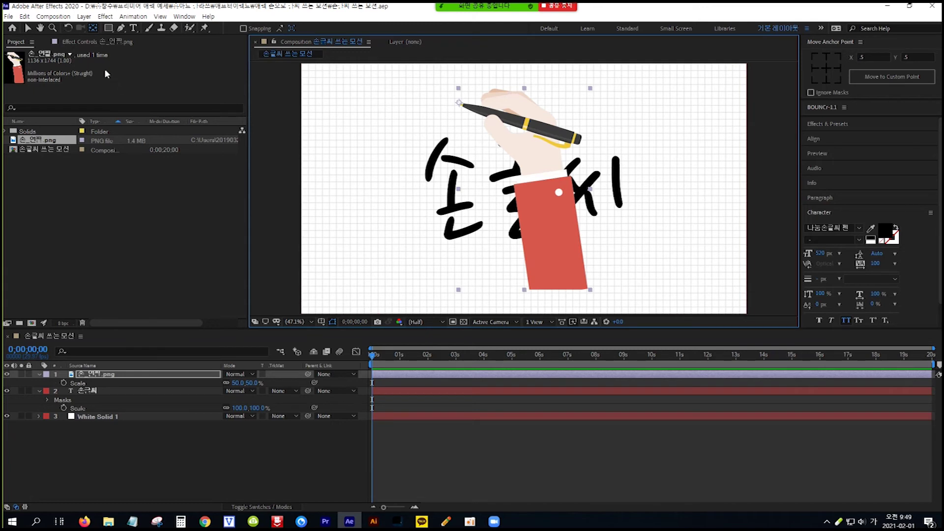
click(28, 31)
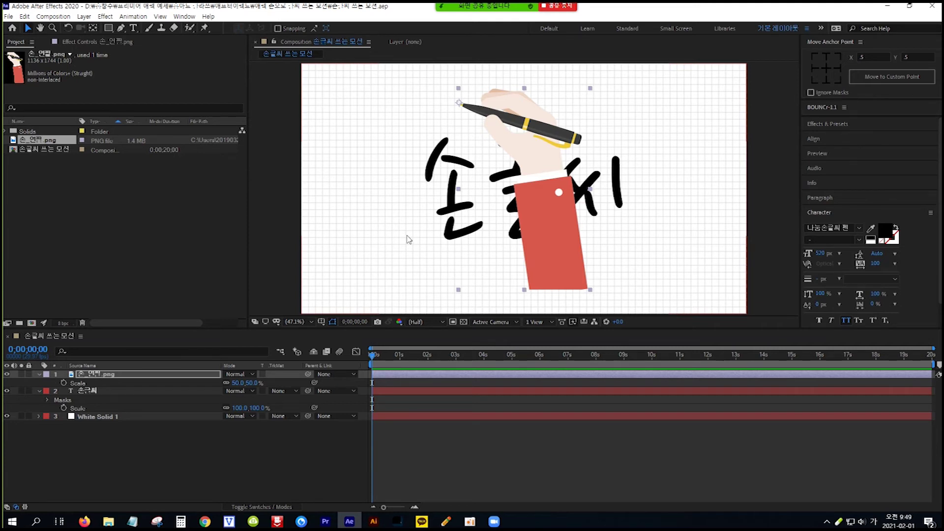
- Copy the text layer's Mask Path and paste it into the Position property of the 손_연필.png layer as a motion path
click(108, 376)
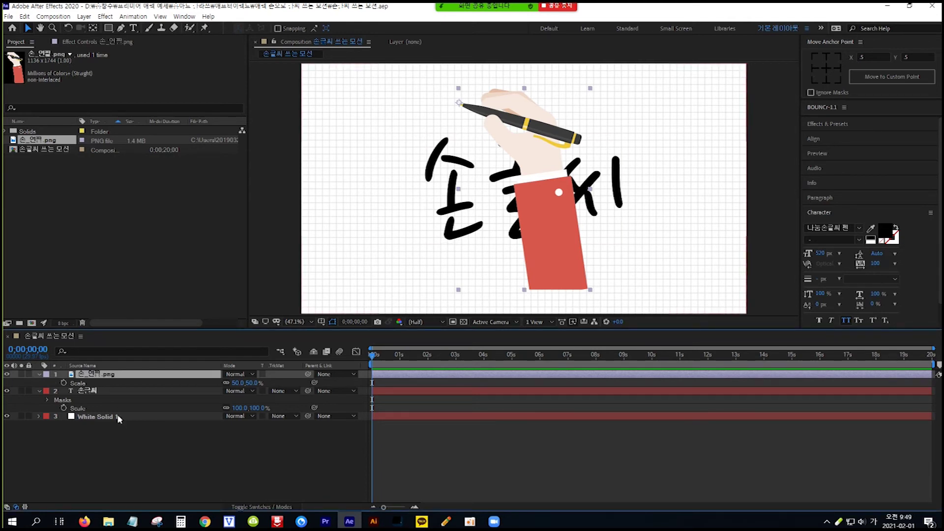
click(113, 393)
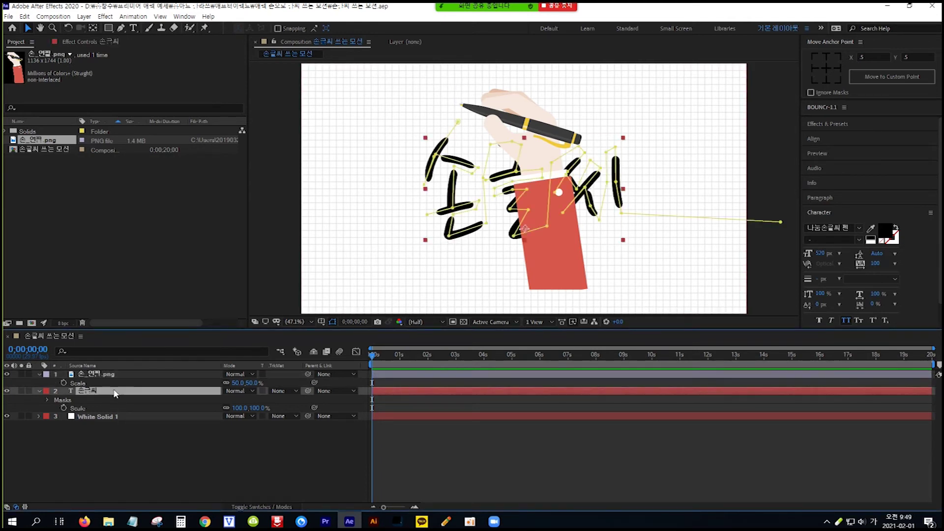
click(47, 400)
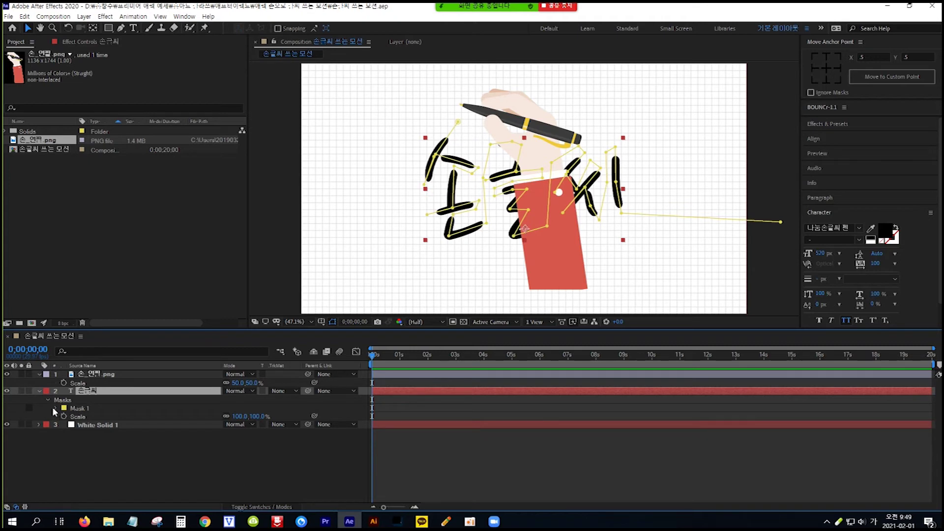
click(57, 409)
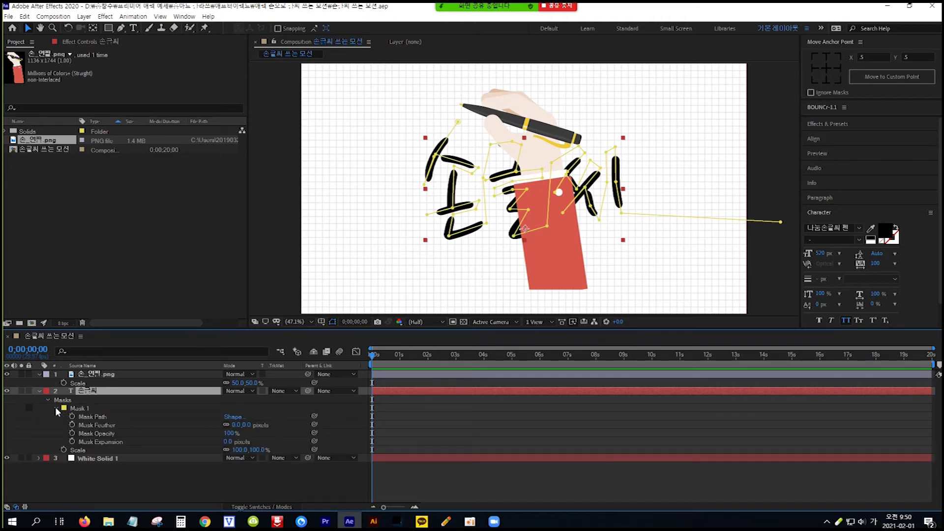
click(102, 416)
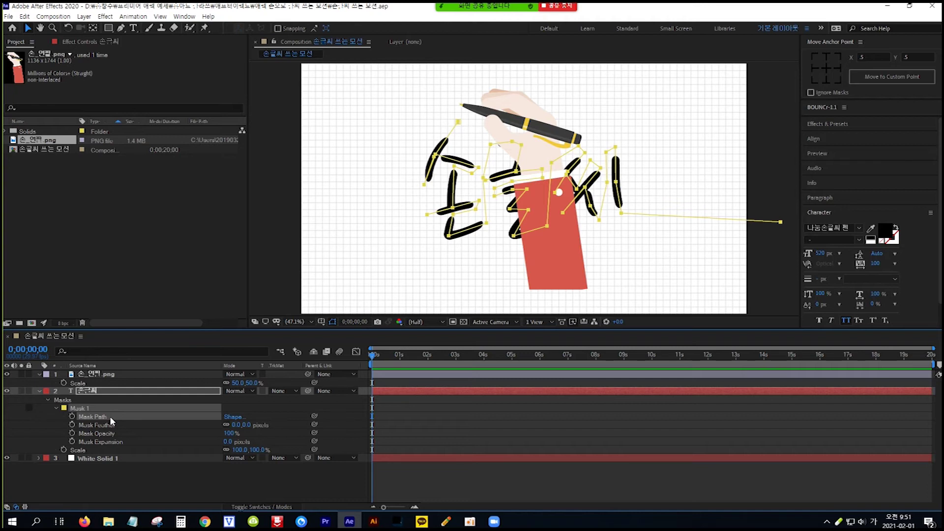
click(123, 373)
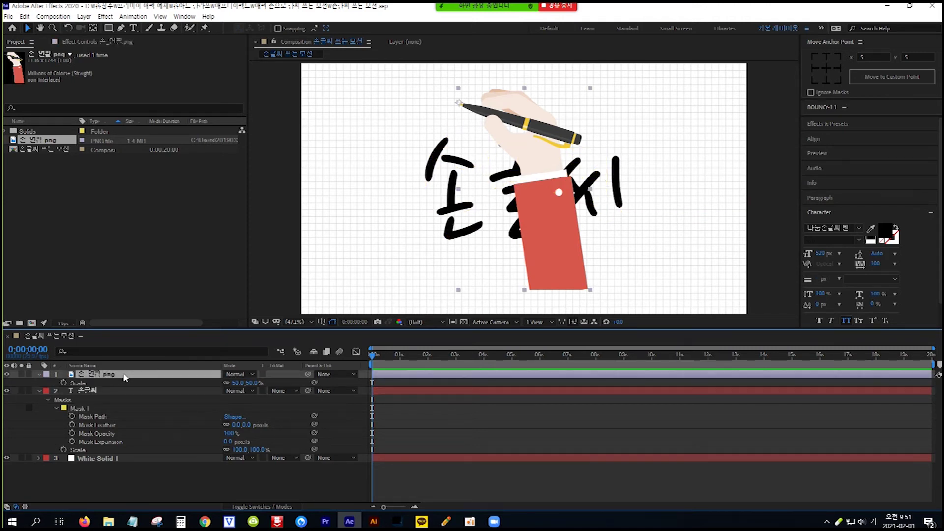
key(Hangul)
key(p)
key(Return)
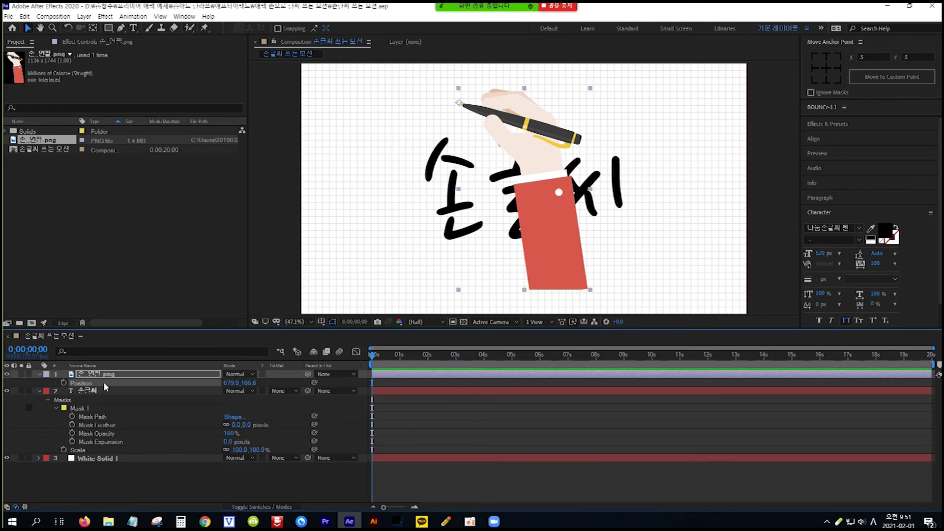
key(ctrl+v)
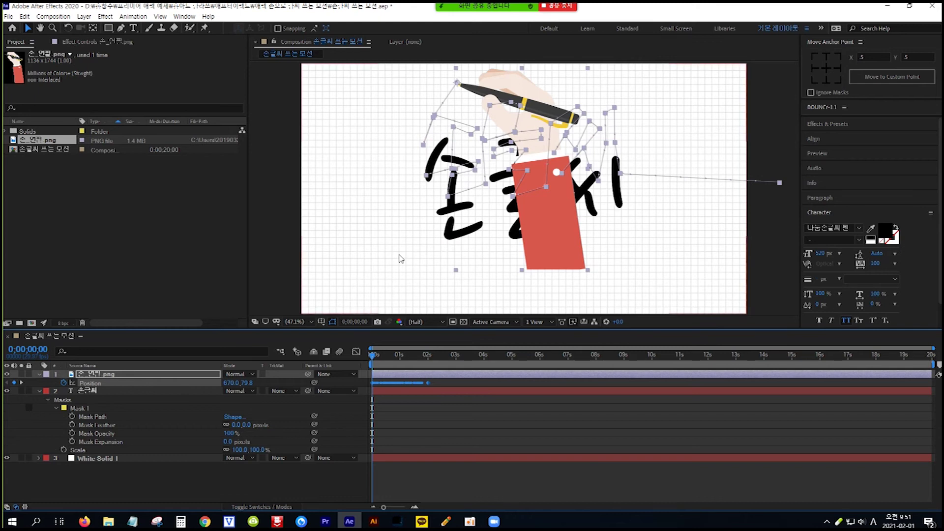
- Nudge the hand's whole motion path down onto the strokes of "손글씨", bringing Position to about 670, 240
key(Down)
key(Down)
key(Down)
key(Down)
key(Down)
key(Down)
key(Down)
key(Down)
key(Down)
key(Down)
key(Down)
key(Down)
key(Down)
key(Down)
key(Down)
key(Down)
key(Down)
key(Down)
key(Down)
key(Down)
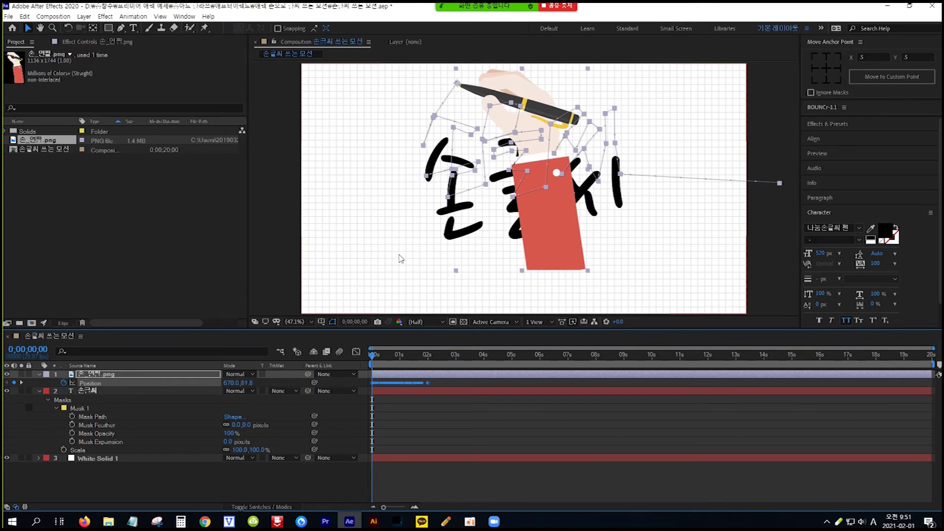
key(Down)
key(Down)
key(Down)
key(Down)
key(Down)
key(Down)
key(Down)
key(Down)
key(Down)
key(Down)
key(Down)
key(Down)
key(Down)
key(Down)
key(Down)
key(Down)
key(Down)
key(Down)
key(Down)
key(Down)
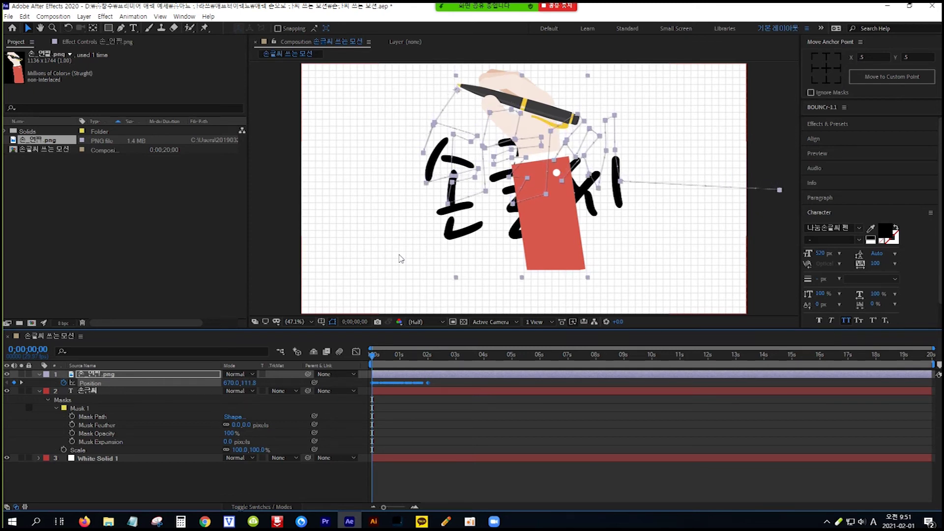
key(Down)
key(Down)
key(Down)
key(Down)
key(Down)
key(Down)
key(Down)
key(Down)
key(Down)
key(Down)
key(Down)
key(Down)
key(Down)
key(Down)
key(Down)
key(Down)
key(Down)
key(Down)
key(Down)
key(Down)
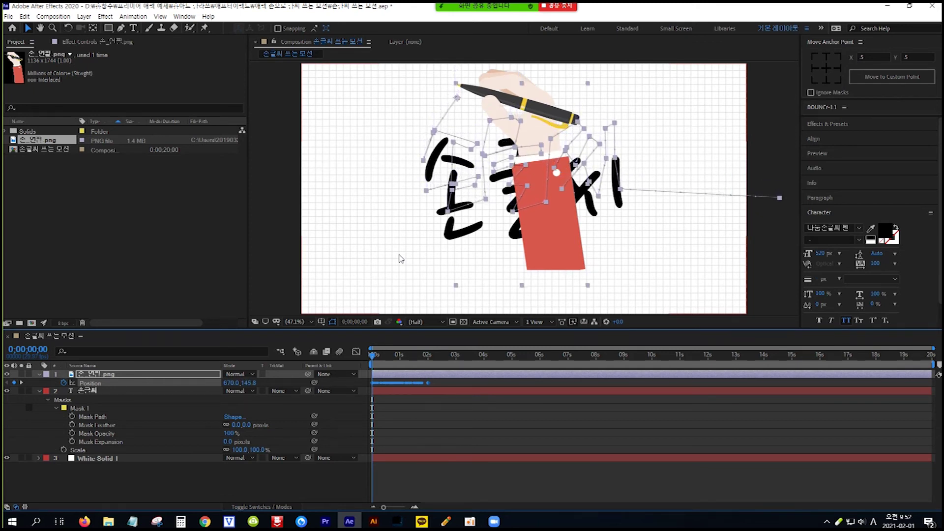
key(Down)
key(Down)
key(Down)
key(Down)
key(Down)
key(Down)
key(Down)
key(Down)
key(Down)
key(Down)
key(Down)
key(Down)
key(Down)
key(Down)
key(Down)
key(Down)
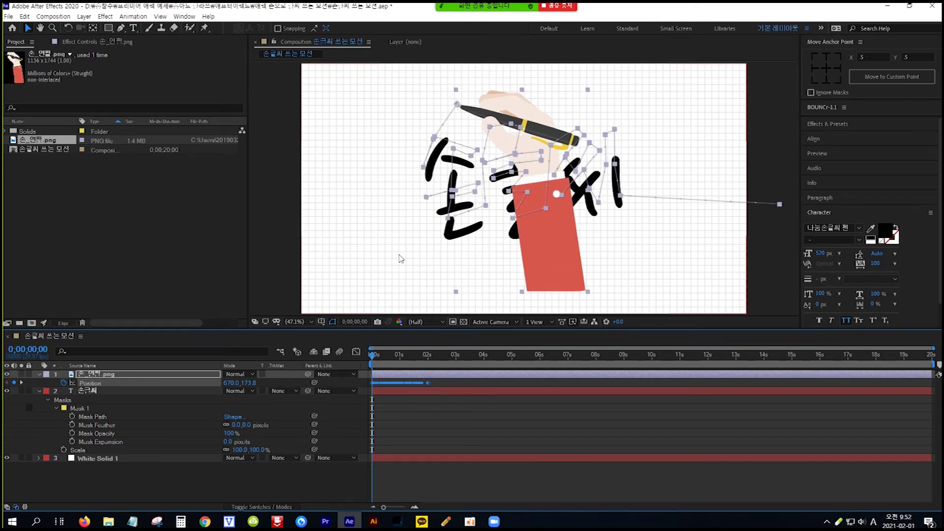
key(Down)
key(Down)
key(Down)
key(Down)
key(Down)
key(Down)
key(Down)
key(Down)
key(Down)
key(Down)
key(Down)
key(Down)
key(Down)
key(Down)
key(Down)
key(Down)
key(Down)
key(Down)
key(Down)
key(Down)
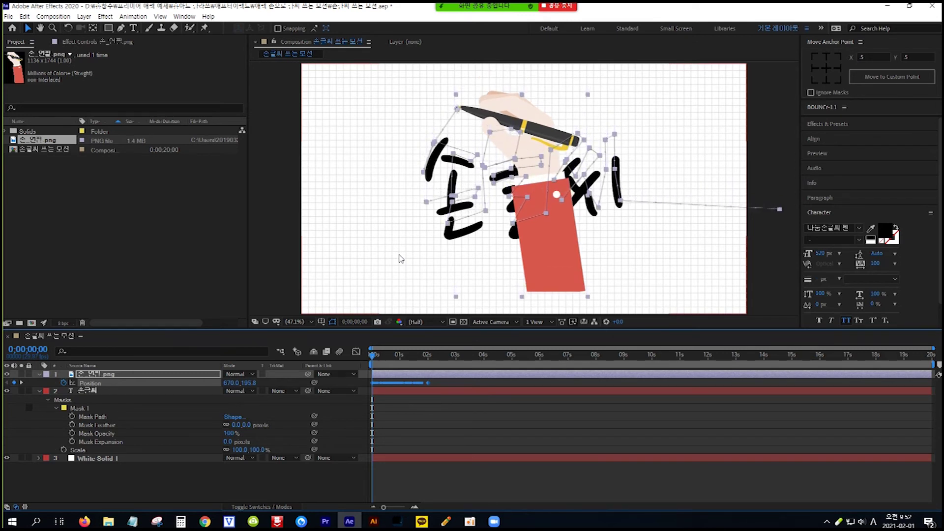
key(Down)
key(Down)
key(Down)
key(Down)
key(Down)
key(Down)
key(Down)
key(Down)
key(Down)
key(Down)
key(Down)
key(Down)
key(Down)
key(Down)
key(Down)
key(Down)
key(Down)
key(Down)
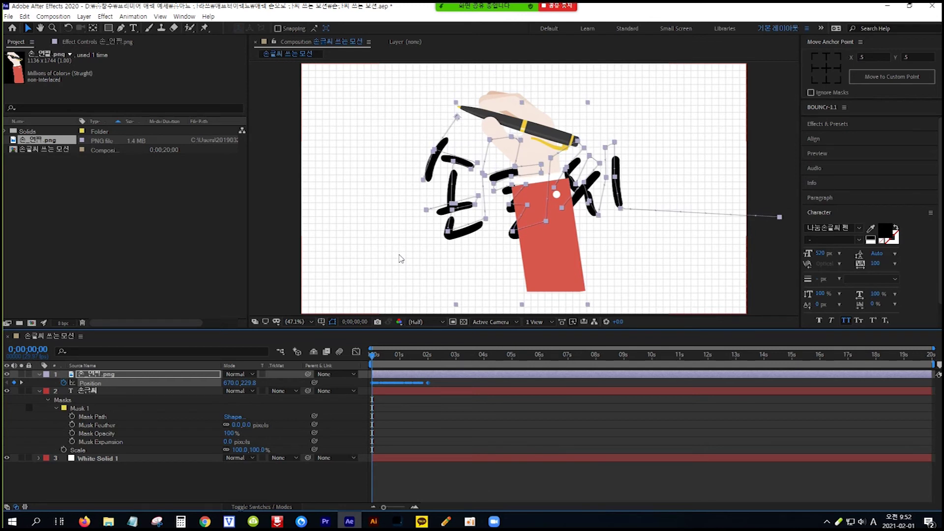
key(Down)
key(Down)
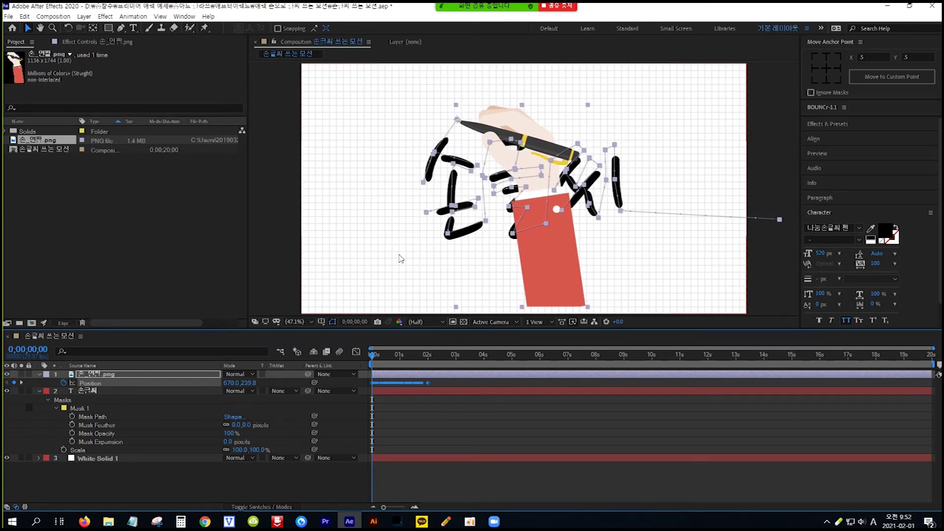
- Nudge the hand's whole motion path slightly right and down, bringing its starting Position to about 674, 253.8
key(Right)
key(Right)
key(Right)
key(Right)
key(Down)
key(Down)
key(Down)
key(Down)
key(Down)
key(Down)
key(Down)
key(Down)
key(Down)
key(Down)
key(Down)
key(Down)
key(Down)
key(Down)
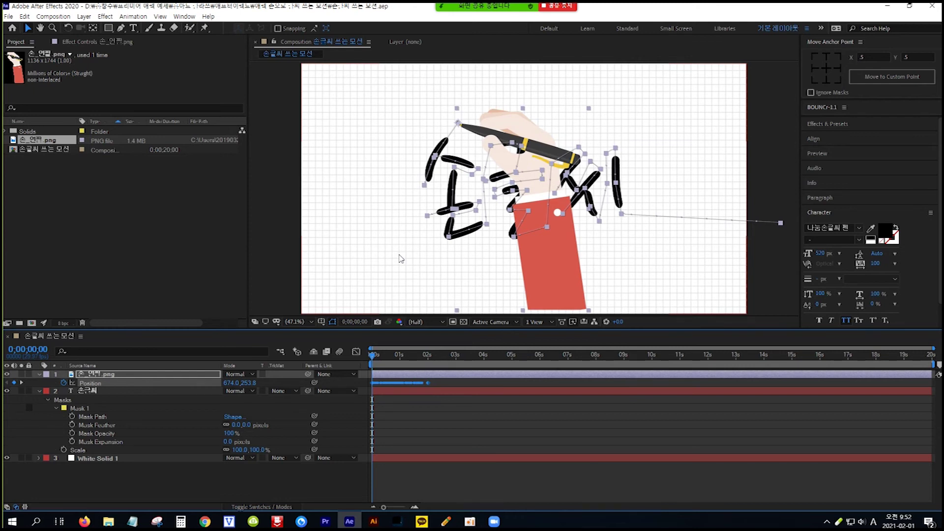
- Play the composition from the start several times to check how the pen tip follows the strokes of "손글씨"
key(space)
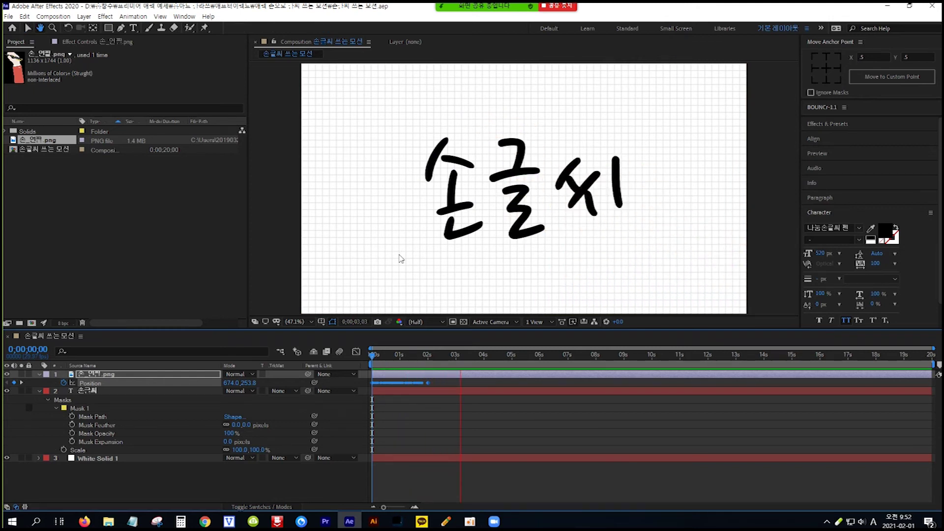
key(space)
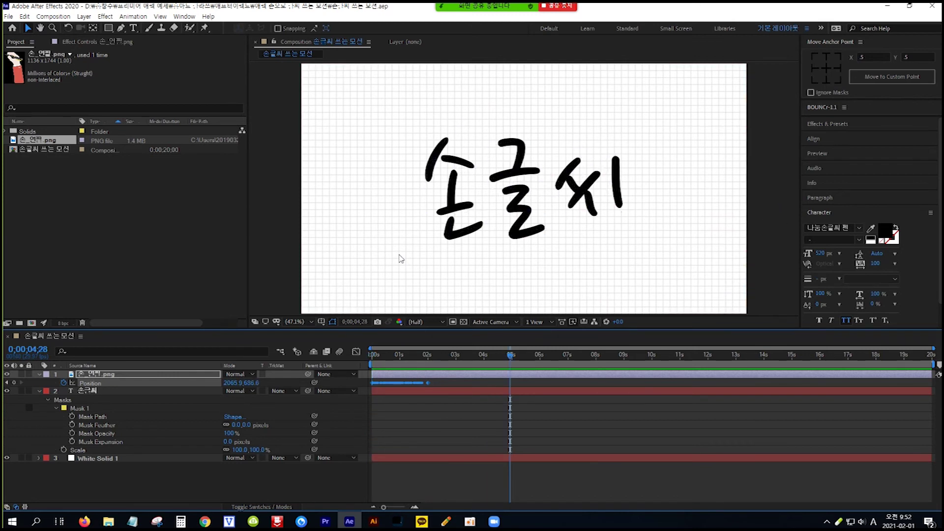
key(Home)
key(space)
key(space)
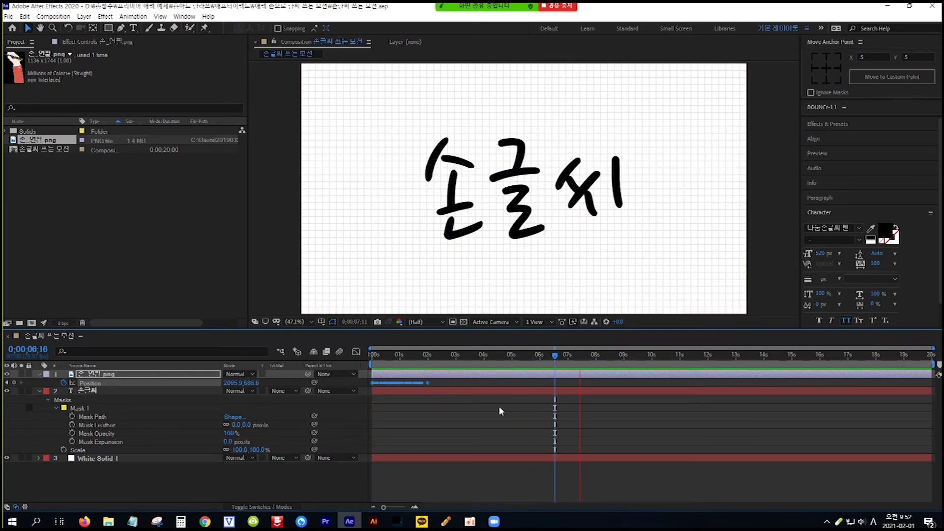
key(space)
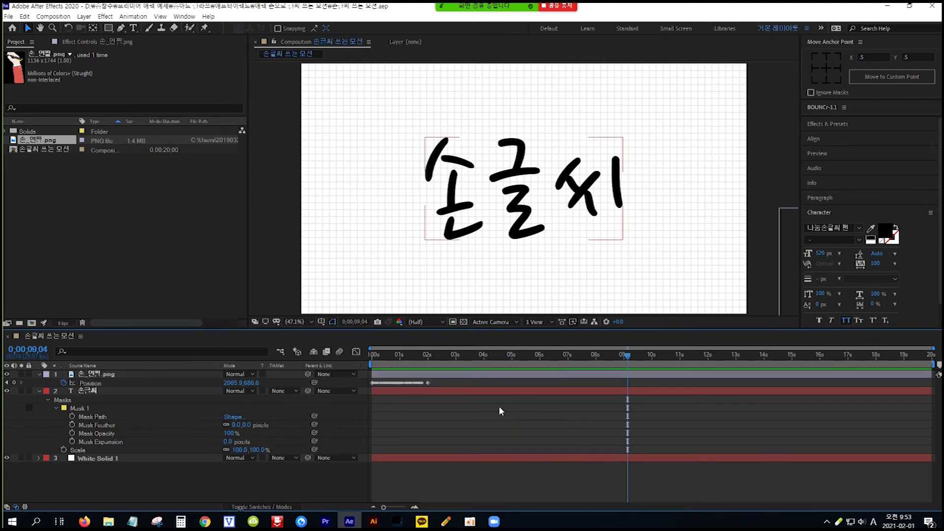
key(Home)
key(space)
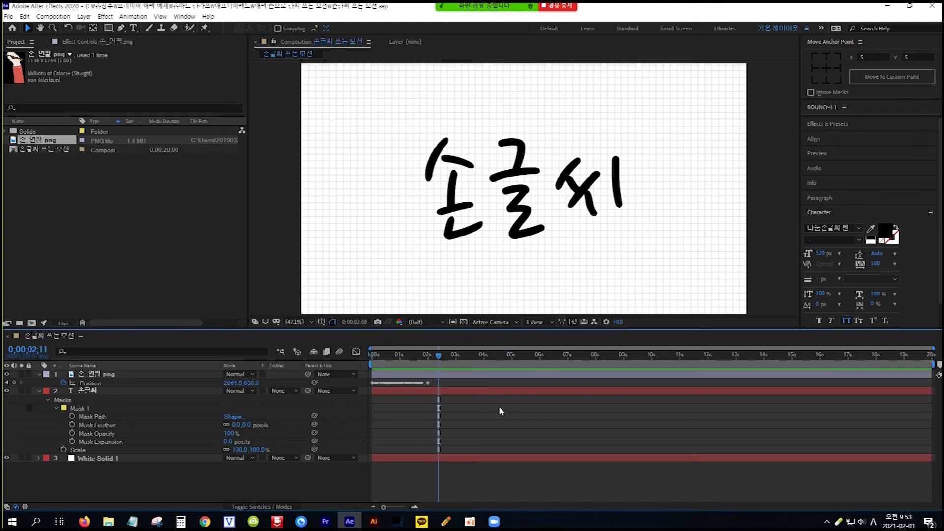
key(space)
key(space)
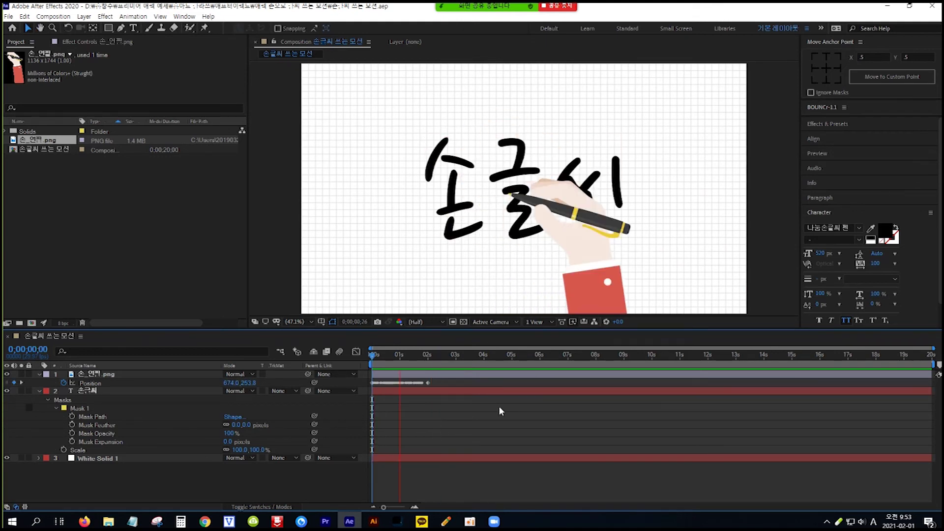
key(space)
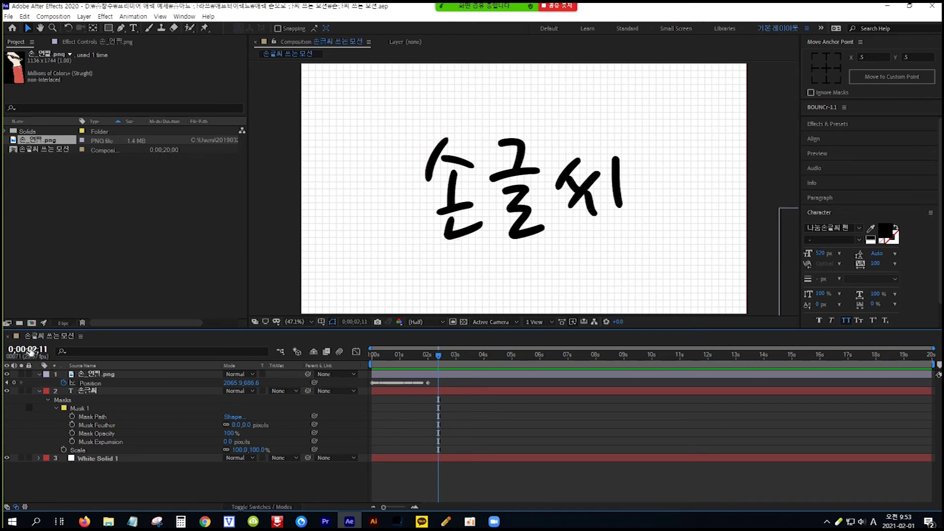
- Stretch the hand layer's Position keyframes so that the last one falls at 4 seconds
click(31, 350)
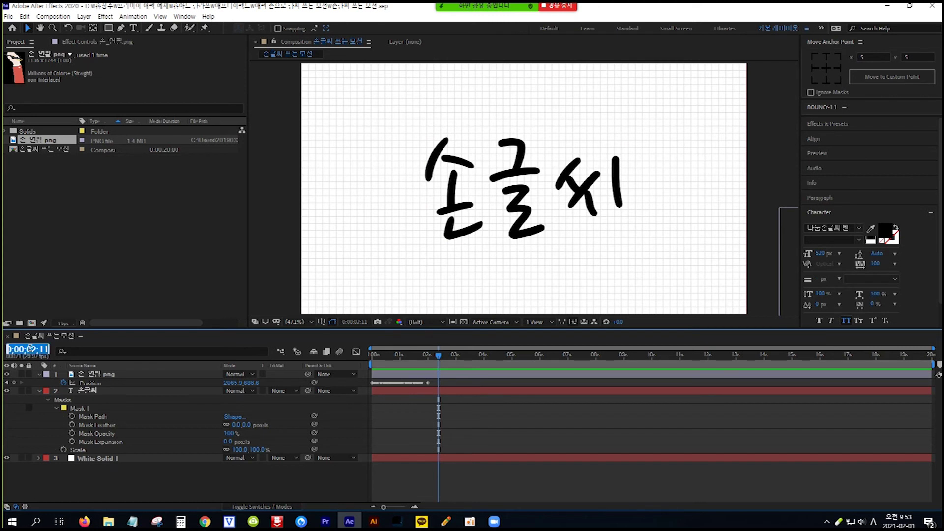
text(4.)
key(Return)
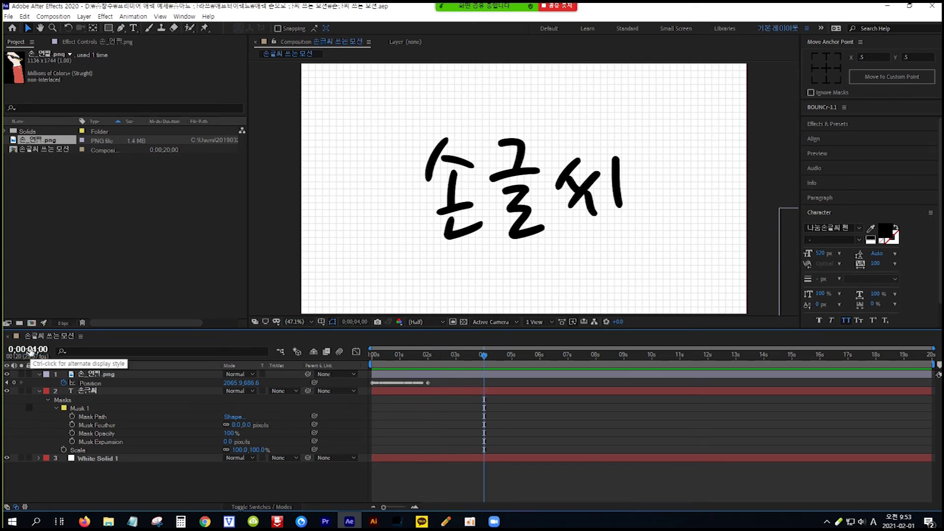
click(398, 390)
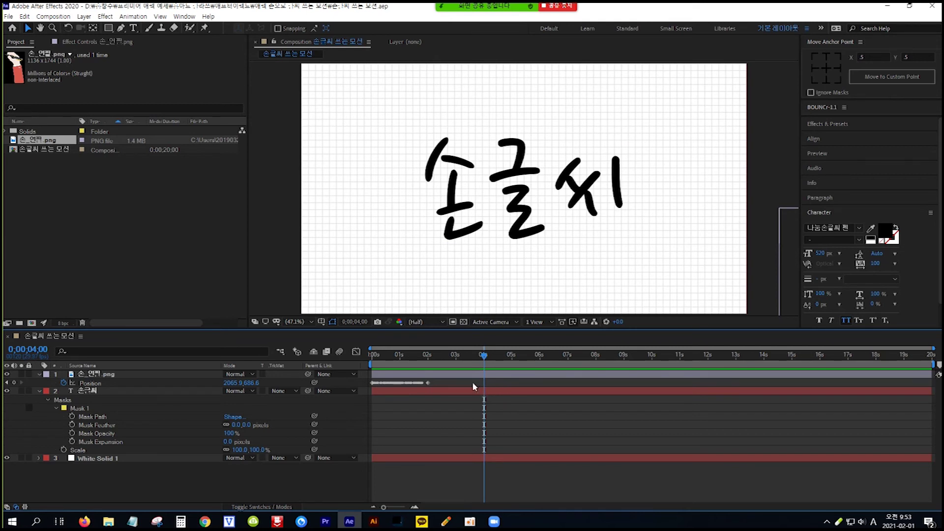
drag(428, 383, 485, 389)
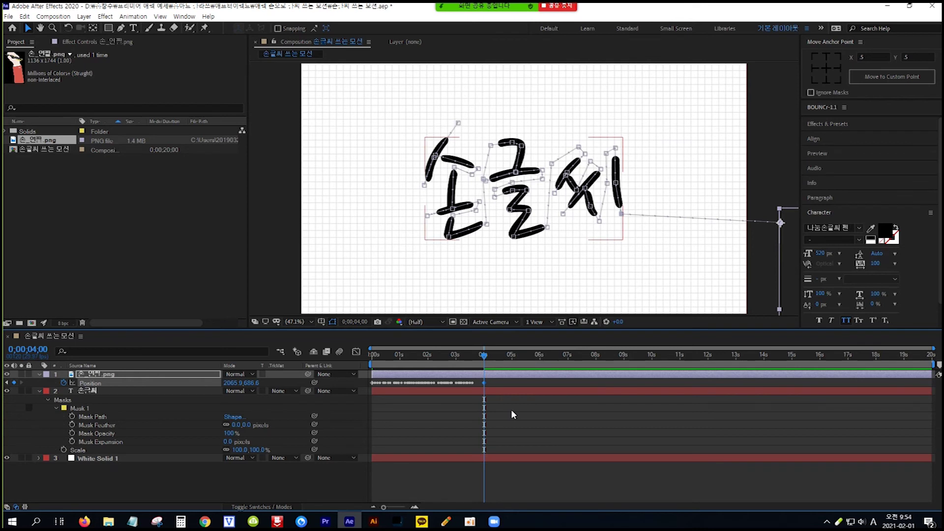
- Play the composition from the start to check the slowed hand motion
key(Home)
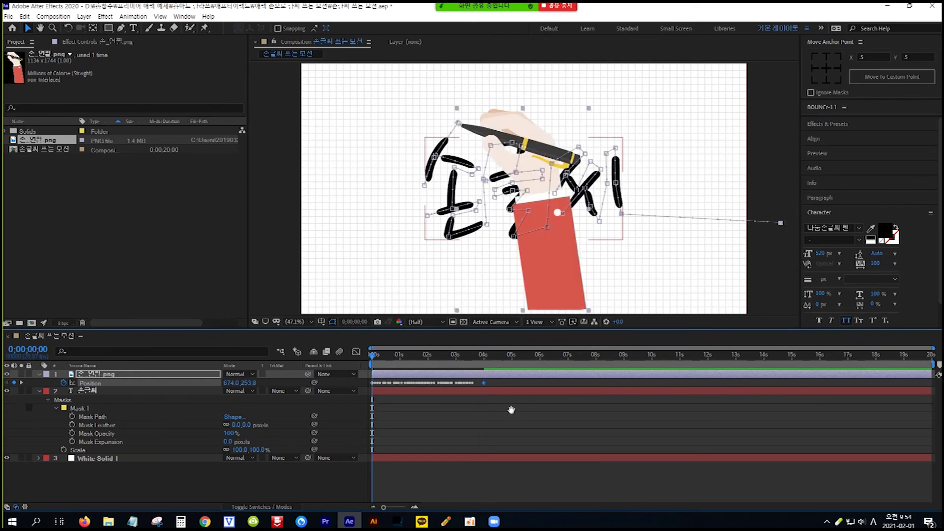
key(space)
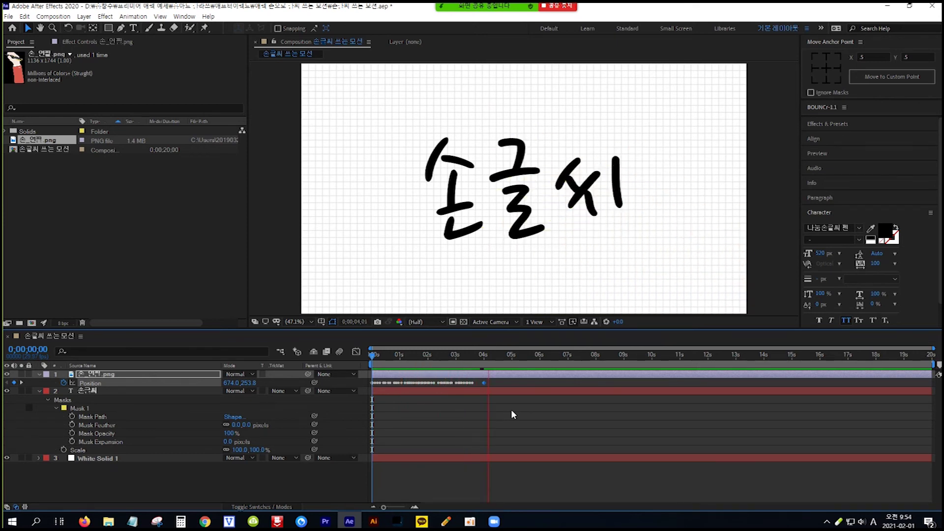
key(space)
key(space)
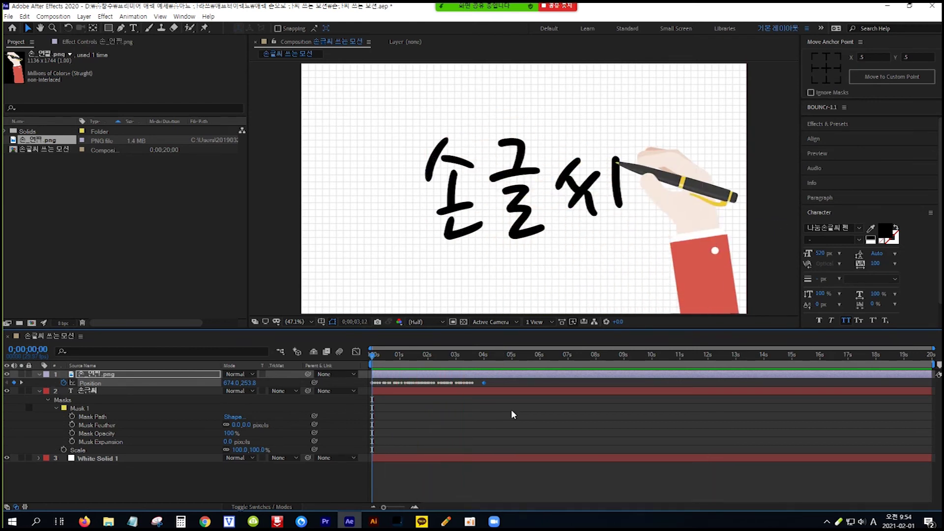
key(space)
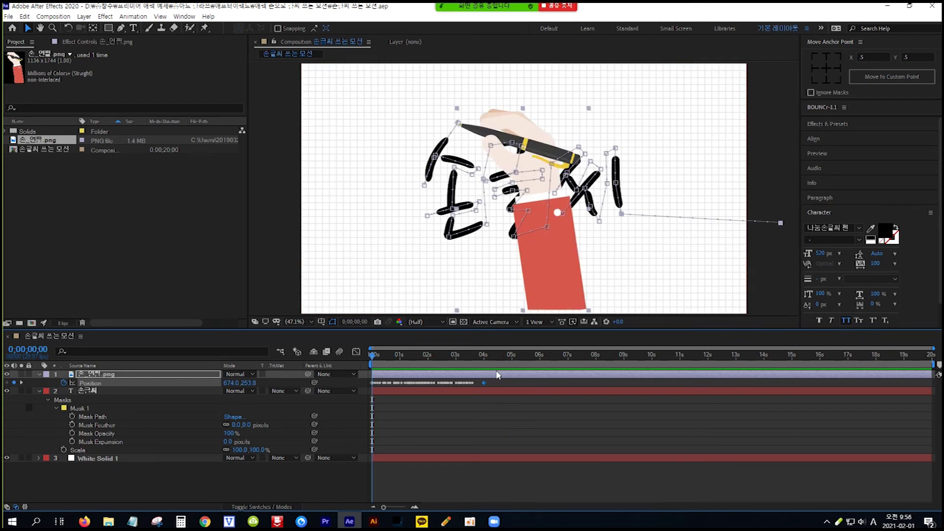
- Apply the Stroke effect to the 손글씨 text layer and set its Brush Size to 42.1, covering the letters
mouse_move(465, 380)
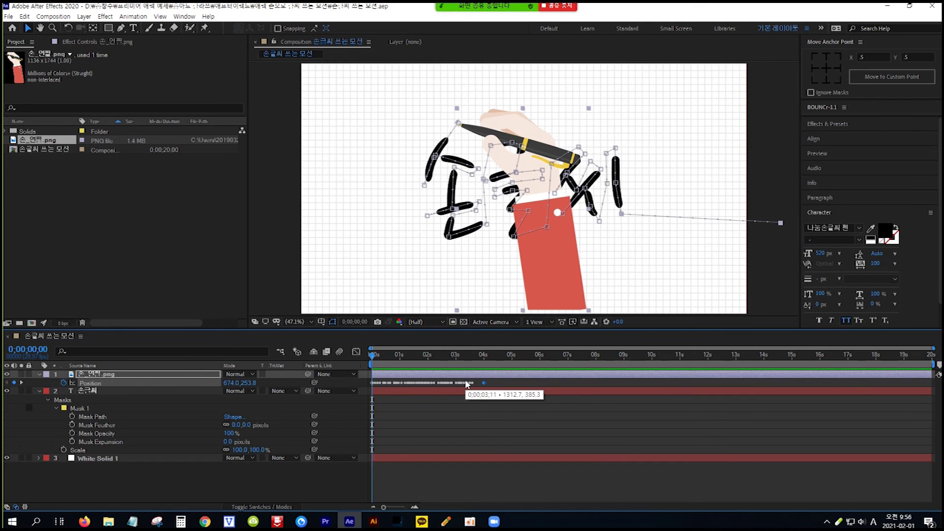
click(200, 408)
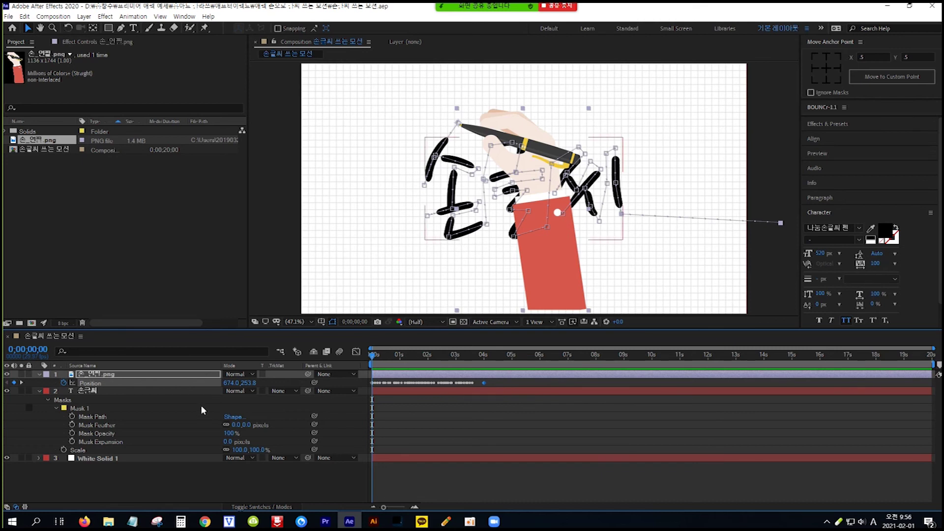
click(123, 390)
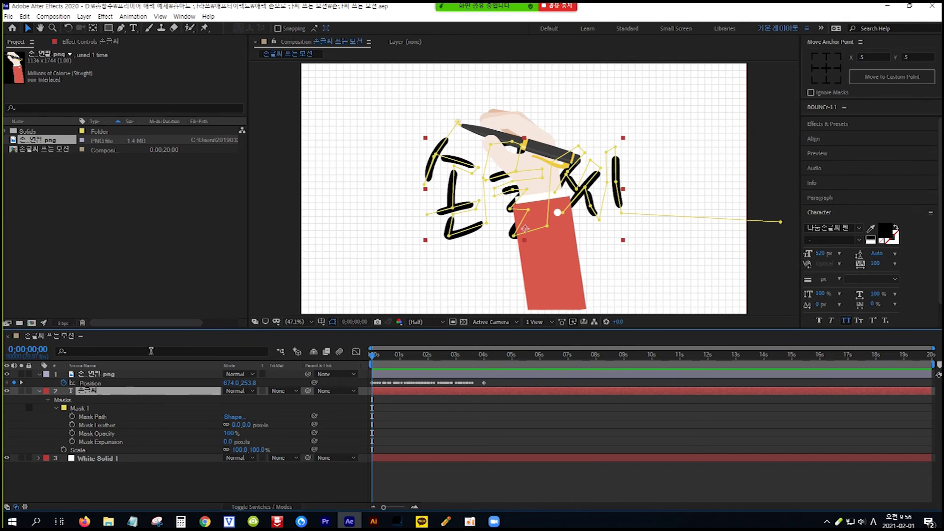
click(104, 17)
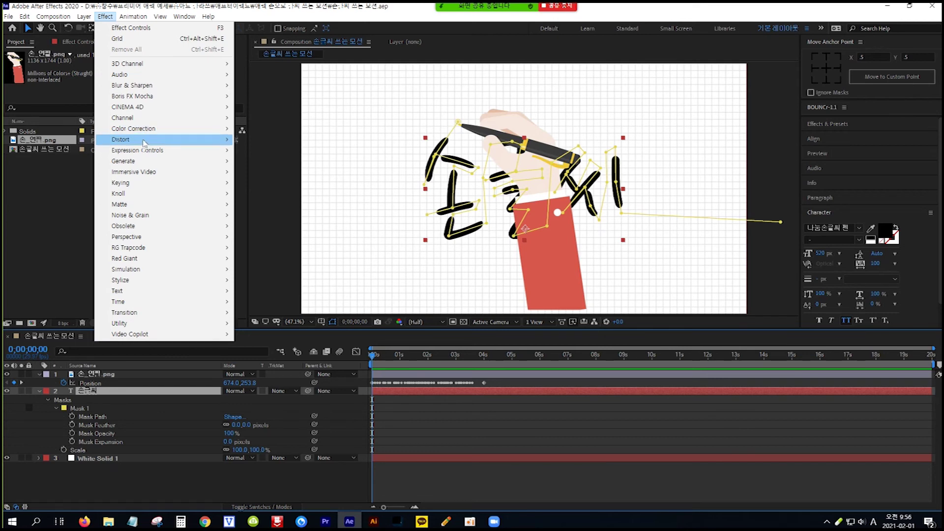
mouse_move(180, 164)
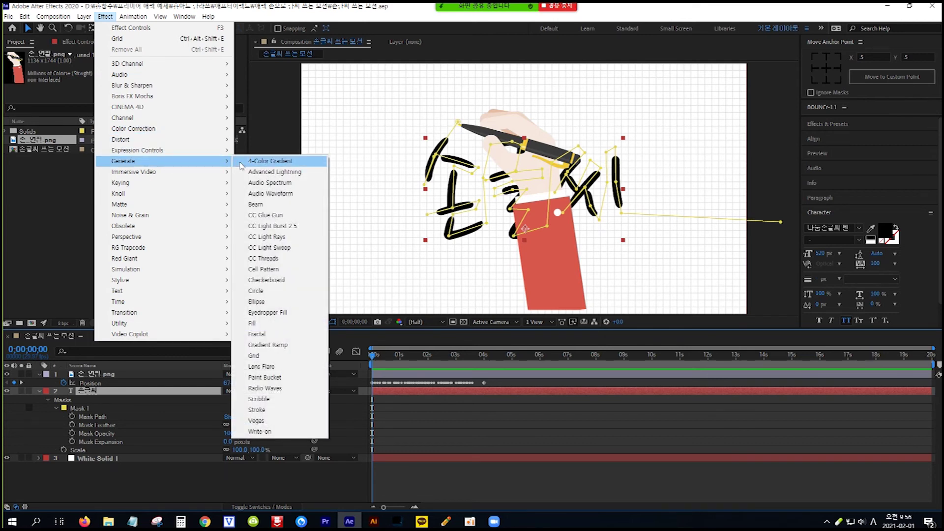
click(300, 415)
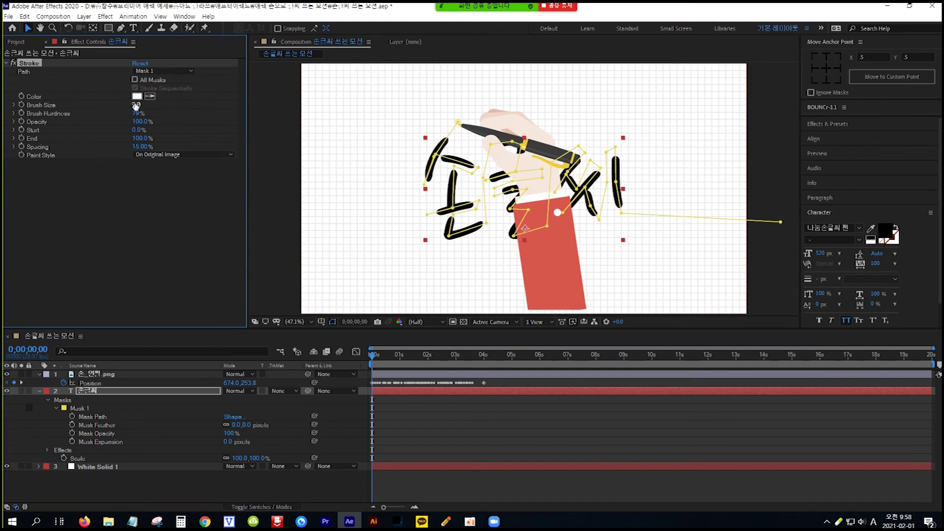
drag(135, 108, 303, 105)
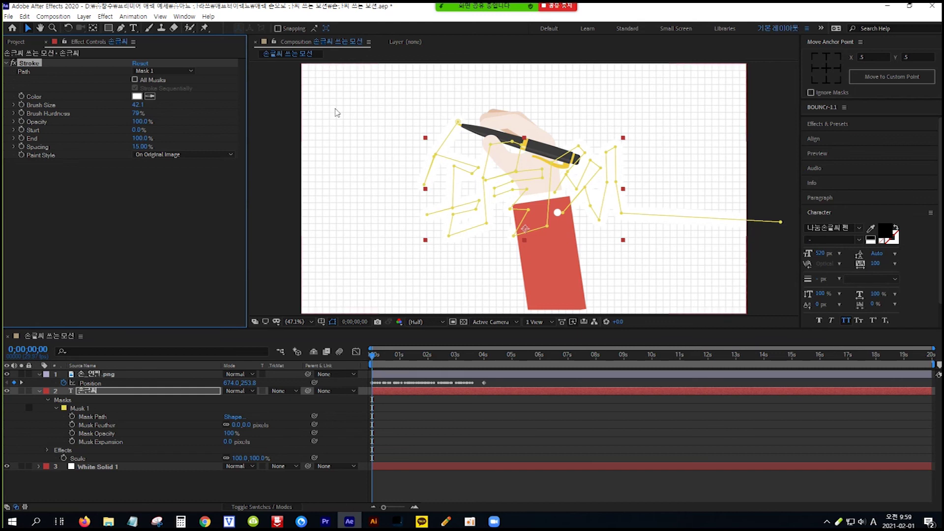
- Set the Stroke effect's End to 0% and keyframe it at the start of the composition
click(141, 139)
text(0)
key(Return)
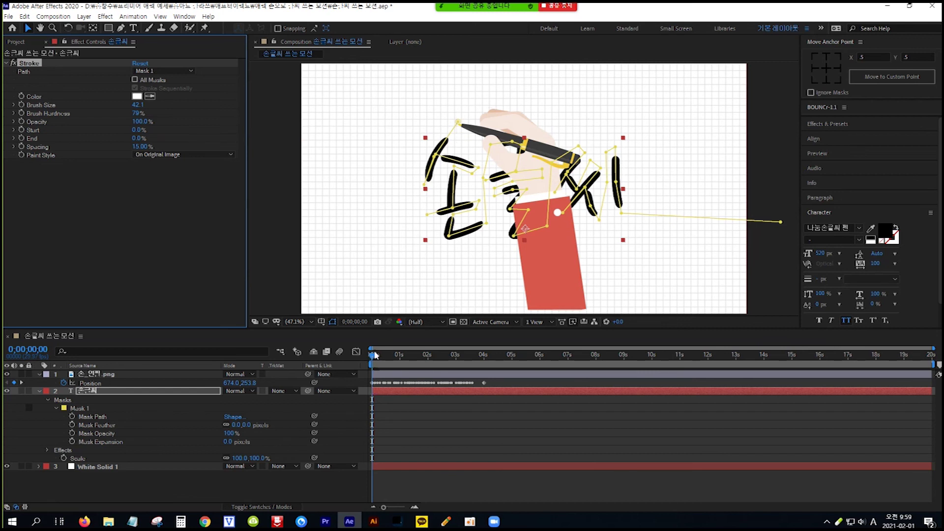
click(22, 138)
- Add a 100% keyframe for the Stroke effect's End at 4 seconds
click(30, 349)
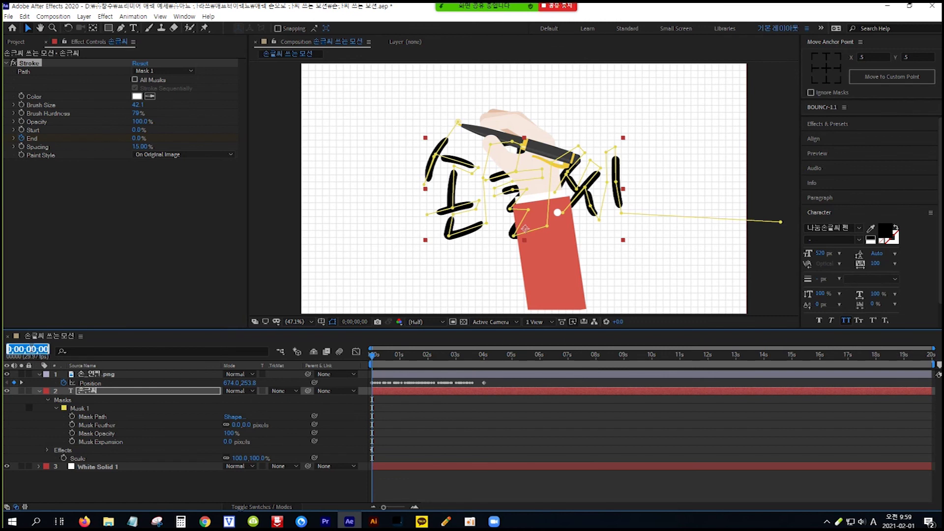
text(4)
key(Return)
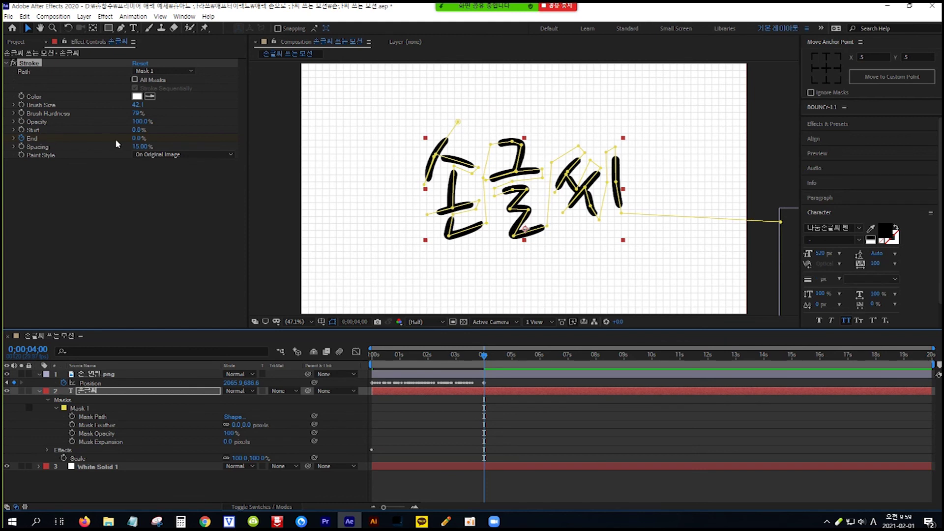
click(139, 140)
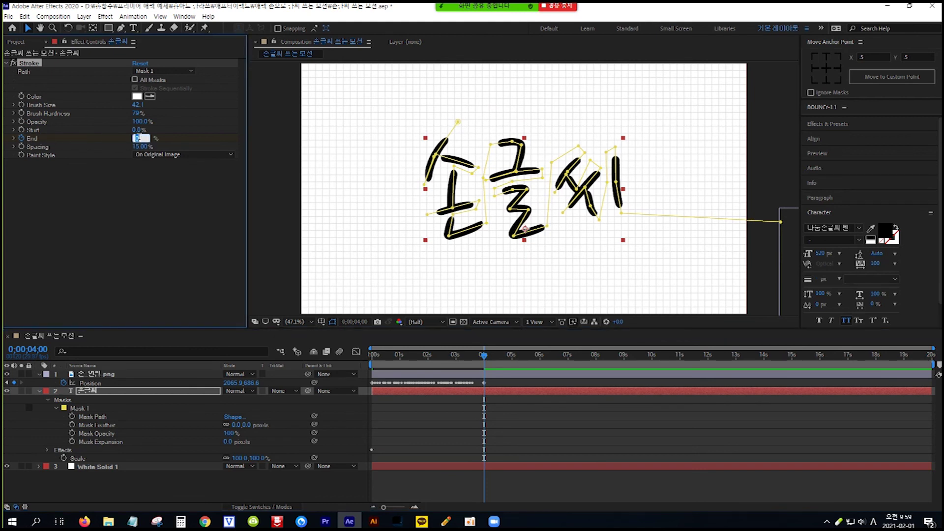
text(100)
key(Return)
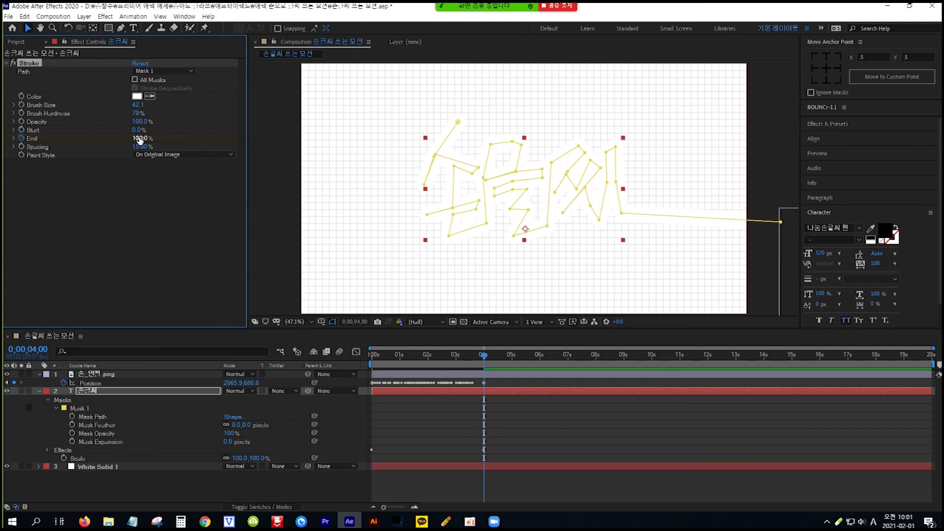
- Set the work area to end at 5 seconds
click(28, 349)
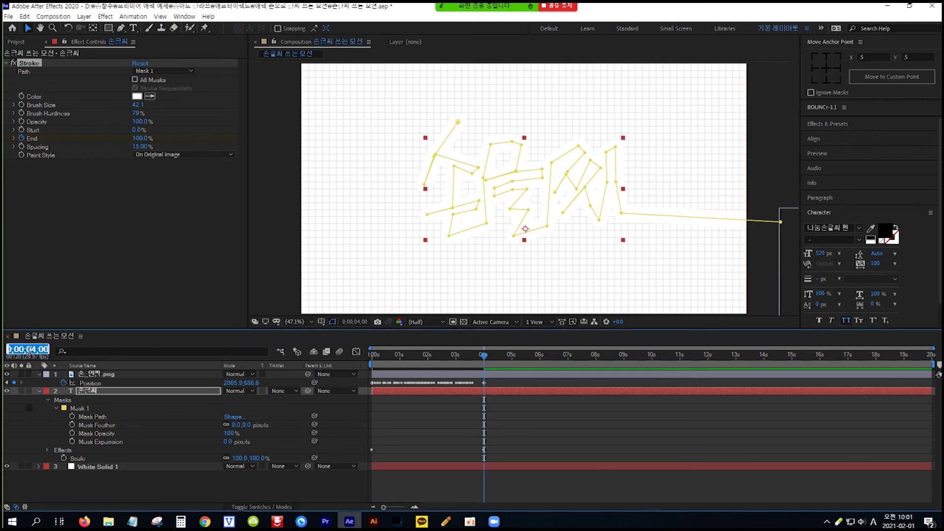
text(5.)
key(Return)
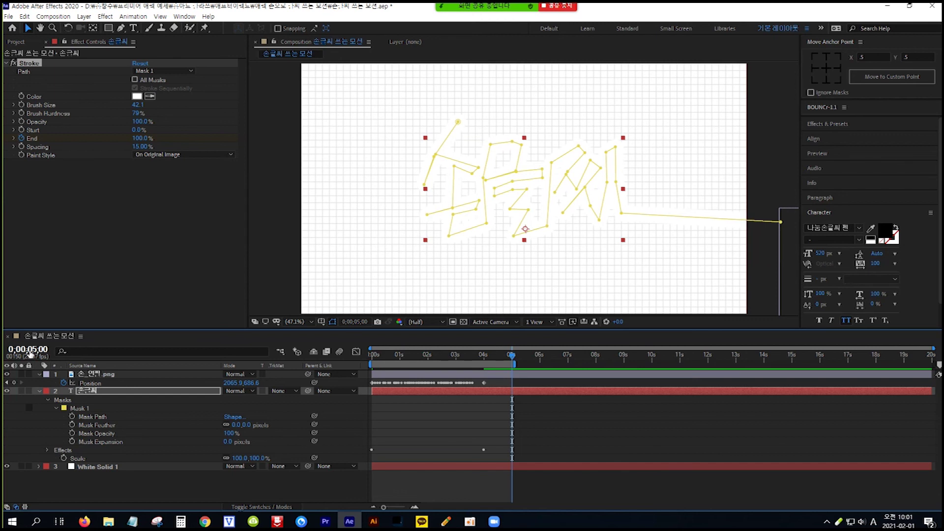
- Preview the stroke animation from the start and set the Stroke effect's Paint Style to Reveal Original Image
key(Home)
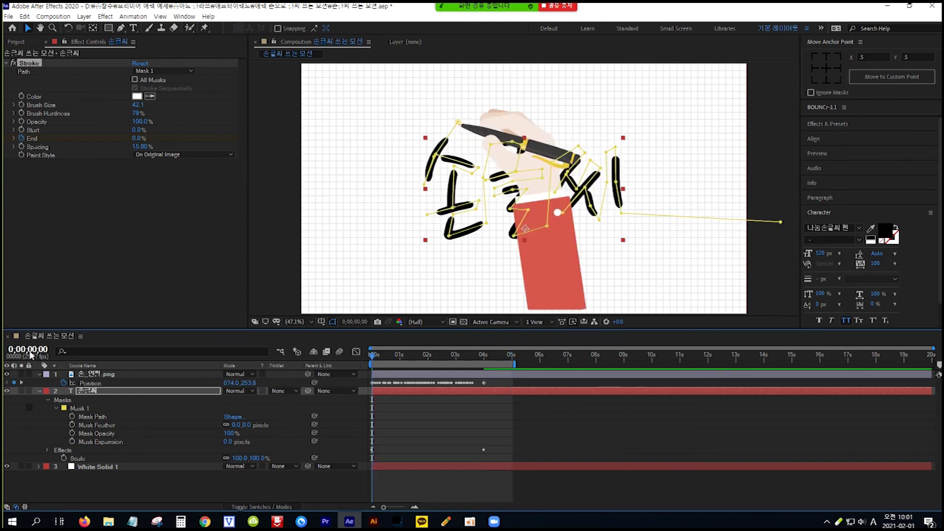
key(space)
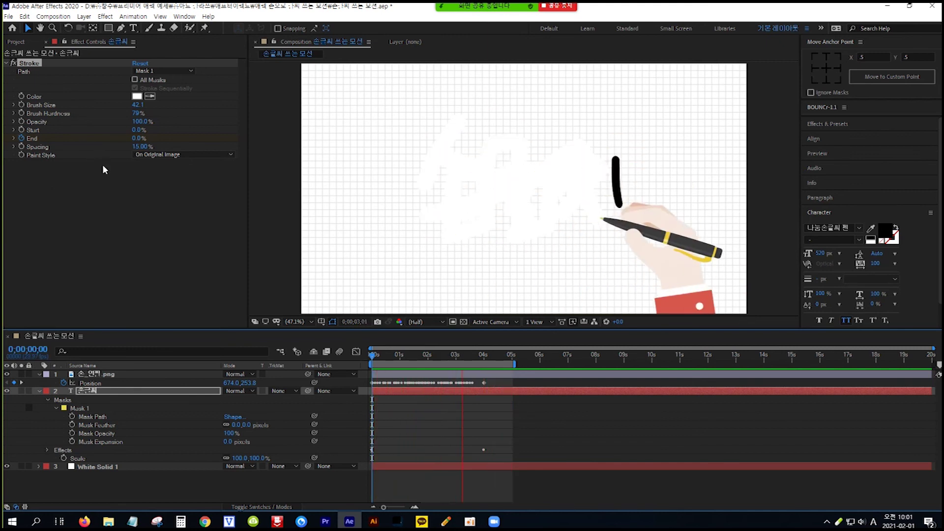
click(64, 162)
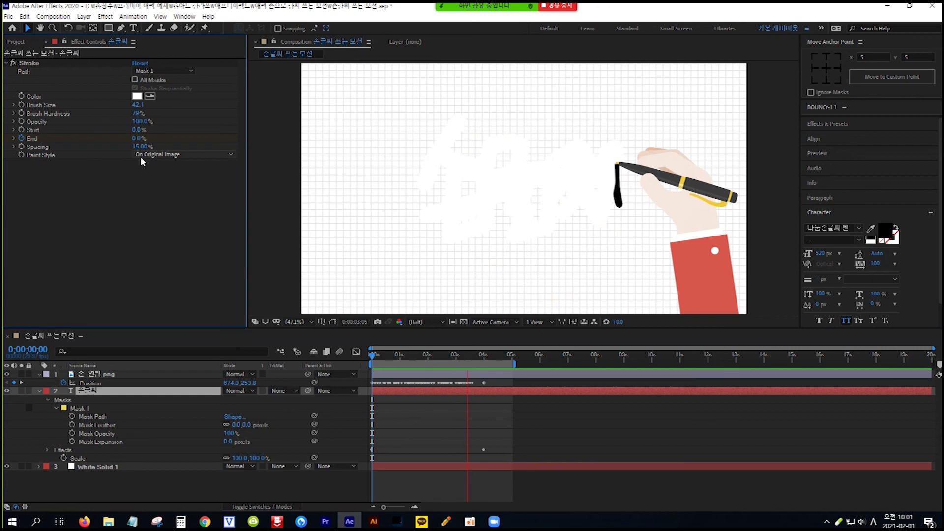
click(229, 154)
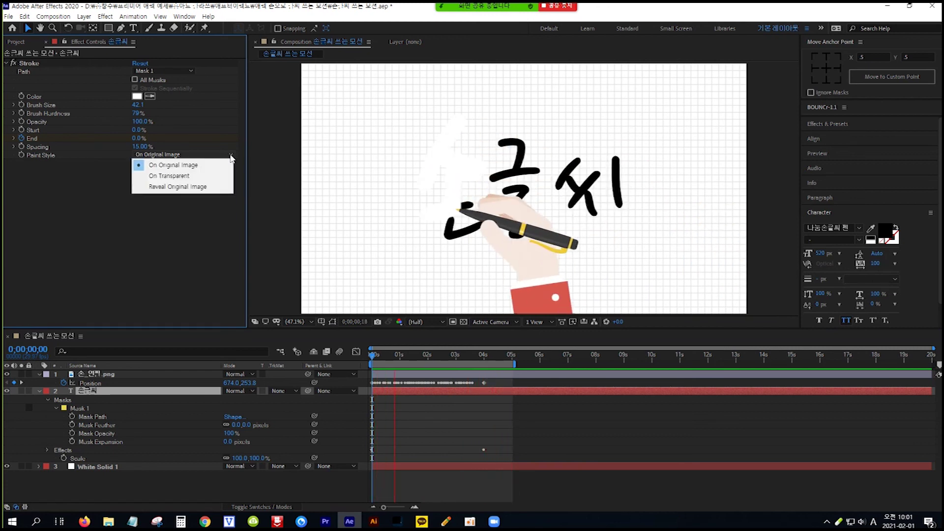
click(214, 187)
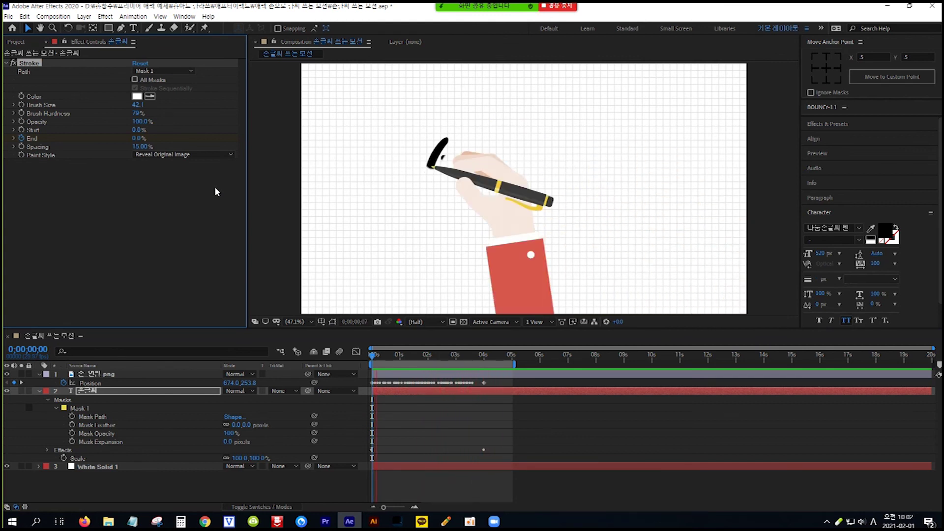
key(space)
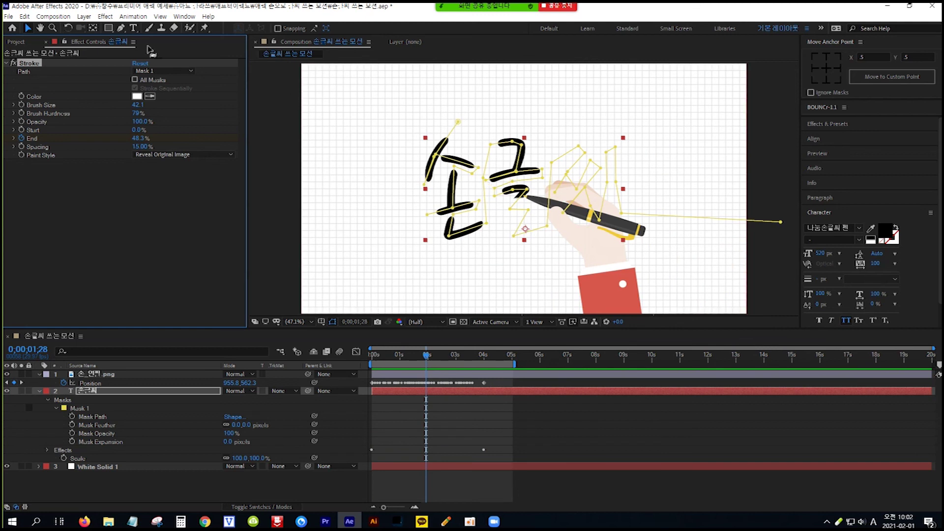
- Adjust the Mask 1 vertex between 손 and 글 on the text layer with the Pen tool, and return to the start
click(122, 27)
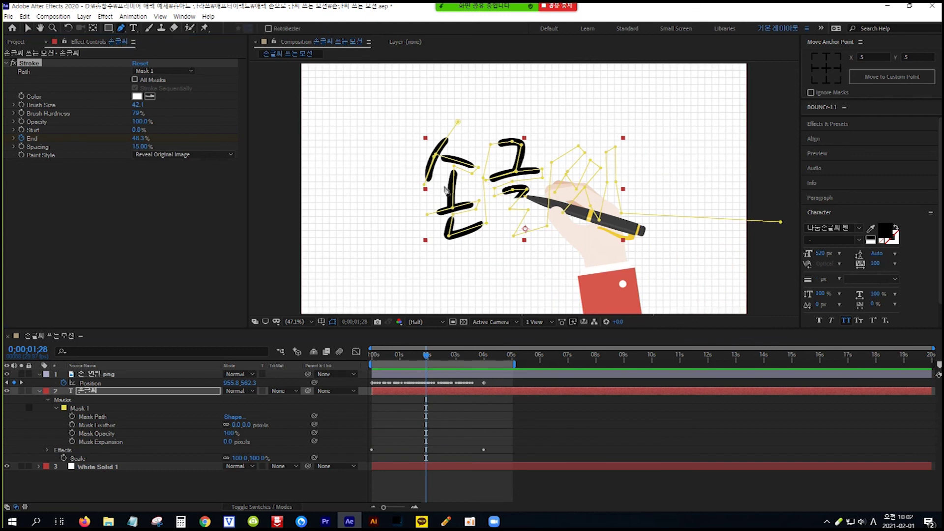
click(487, 184)
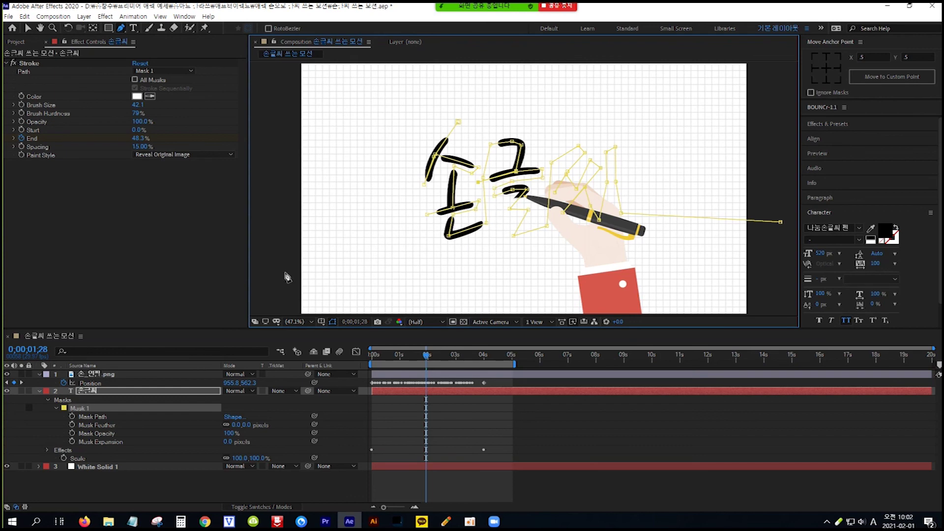
key(Home)
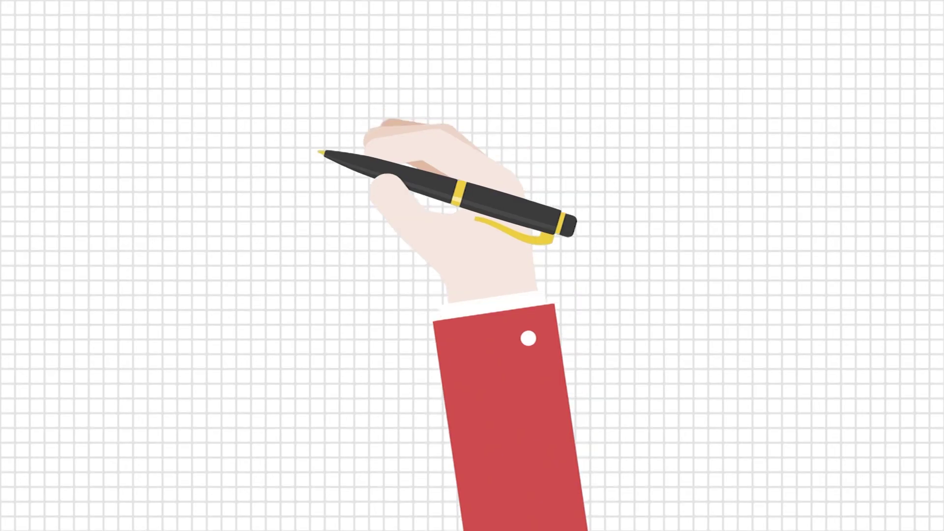